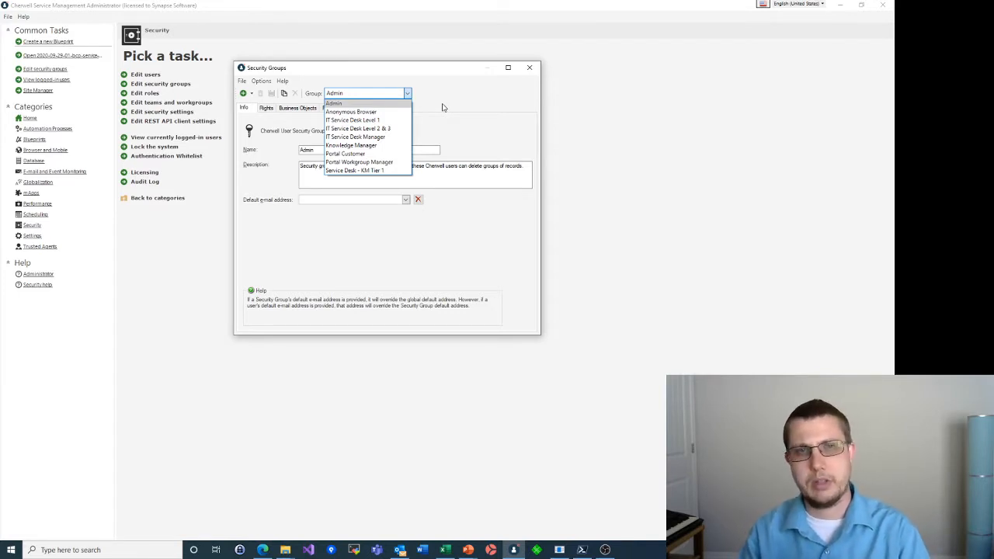
# Step: Open the Anonymous Browser security group in place of the Admin group
pyautogui.click(386, 103)
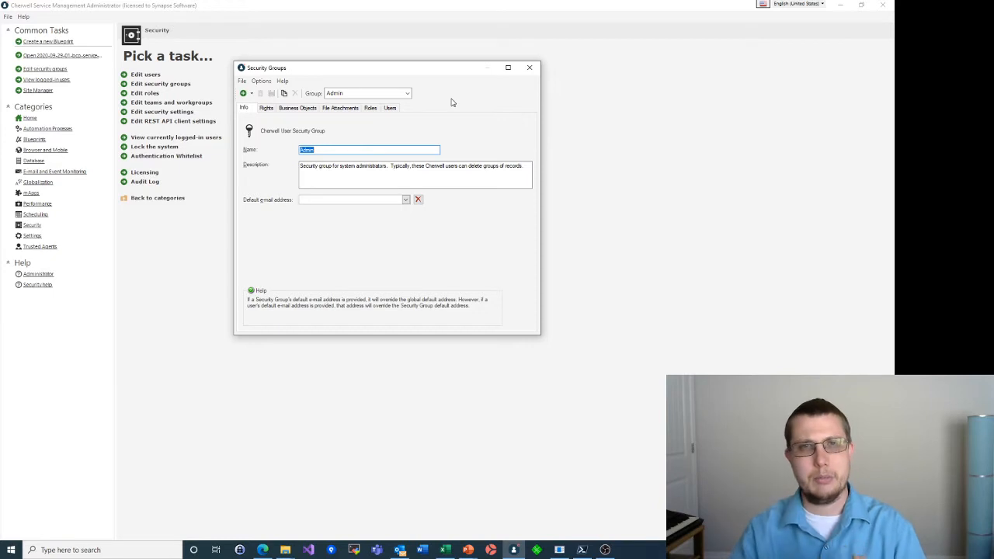
pyautogui.click(407, 93)
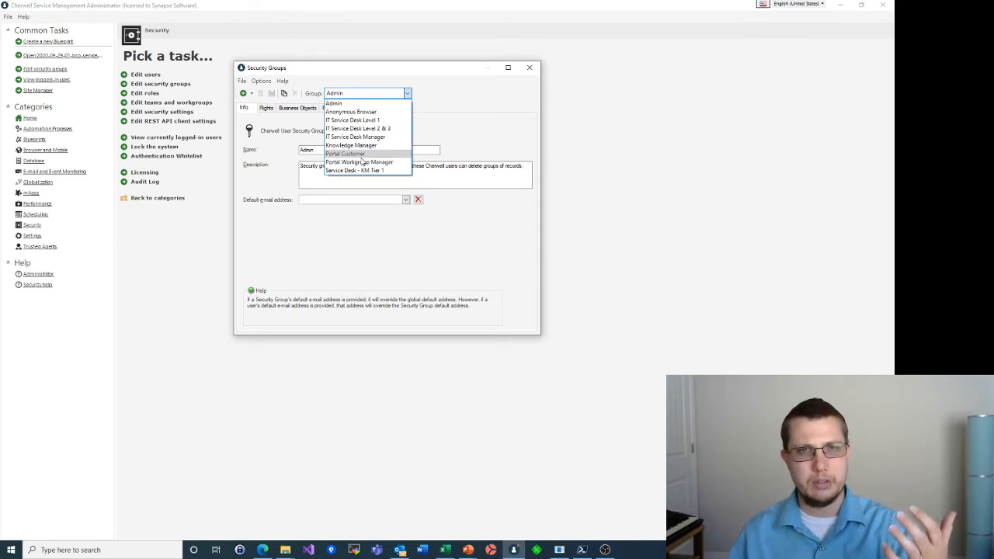
pyautogui.click(358, 112)
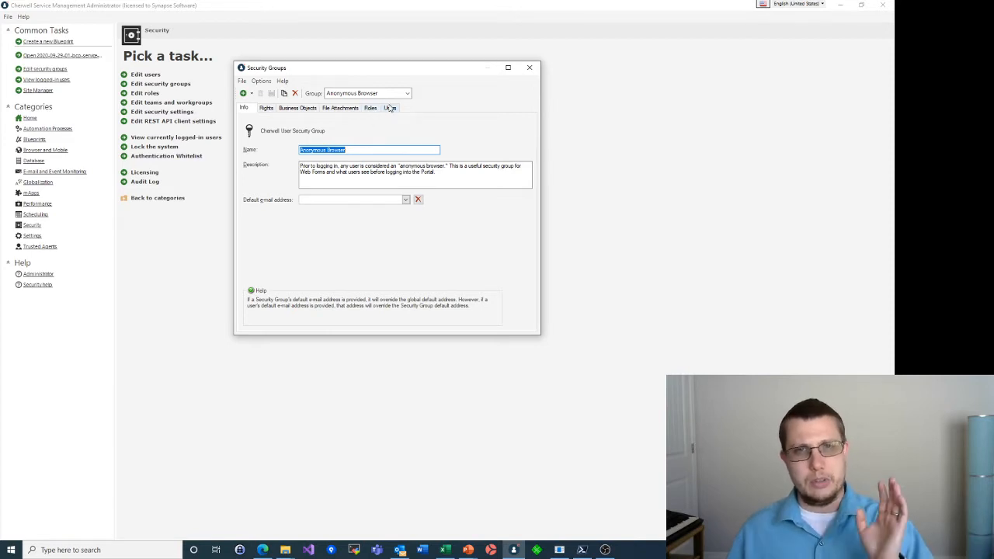
# Step: Review the Anonymous Browser group's rights in the Dashboards category
pyautogui.click(266, 109)
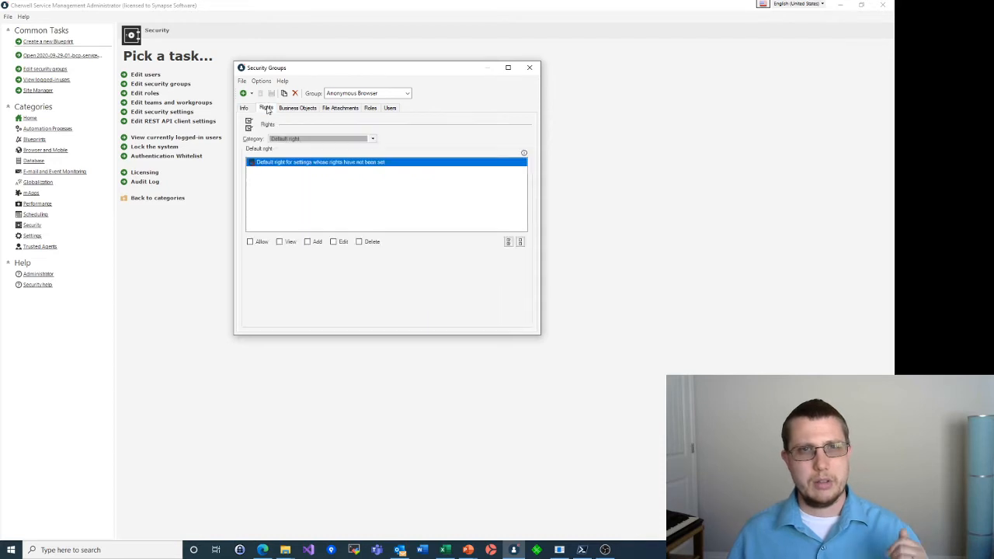
pyautogui.click(372, 139)
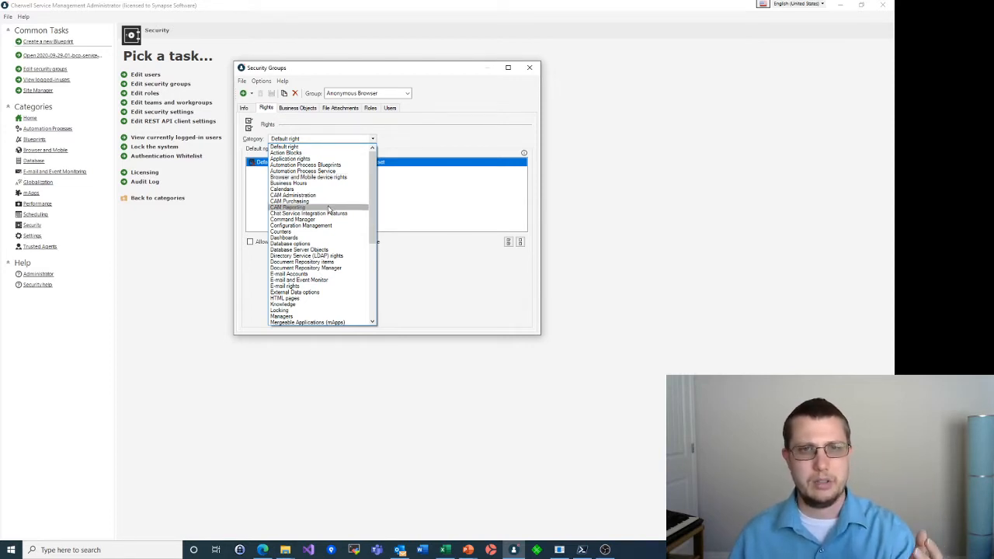
pyautogui.click(308, 238)
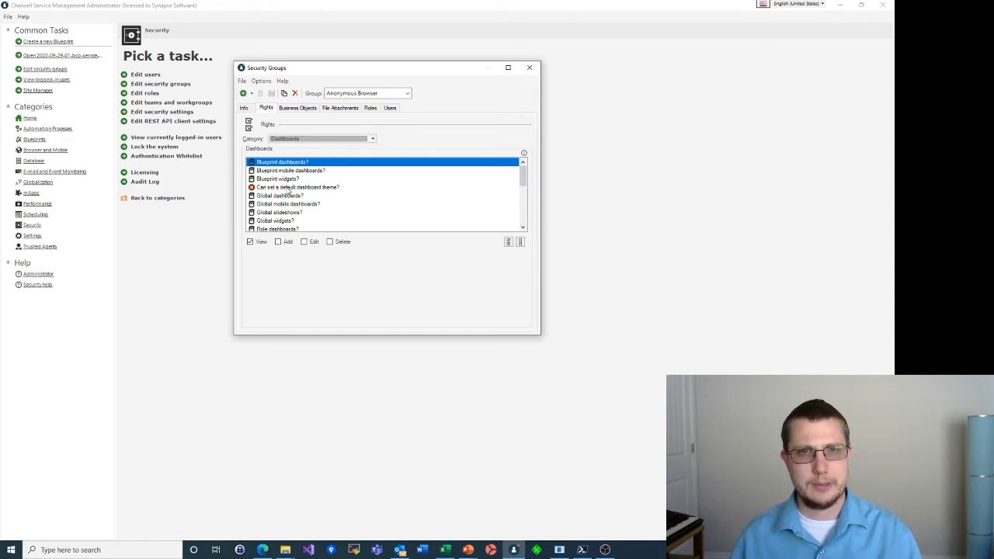
pyautogui.scroll(-3, 288, 190)
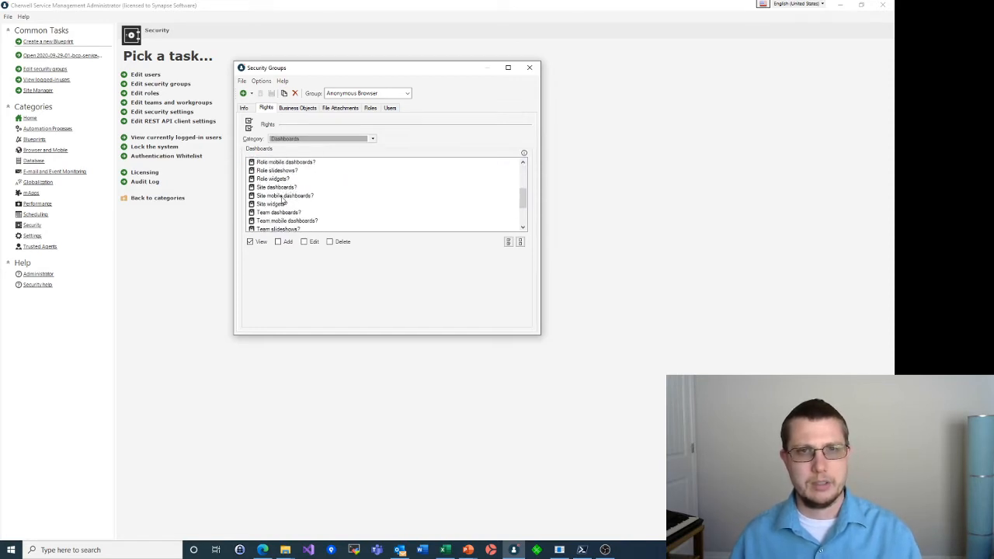
# Step: Review the group's rights in the One-Step category, including the Blueprint One-Steps right
pyautogui.click(371, 138)
pyautogui.click(307, 244)
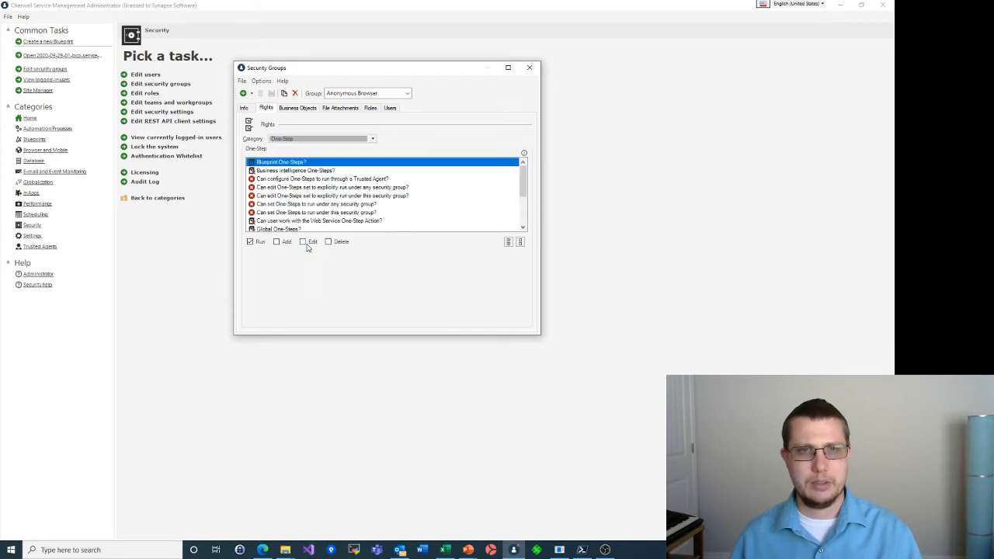
pyautogui.scroll(-1, 292, 196)
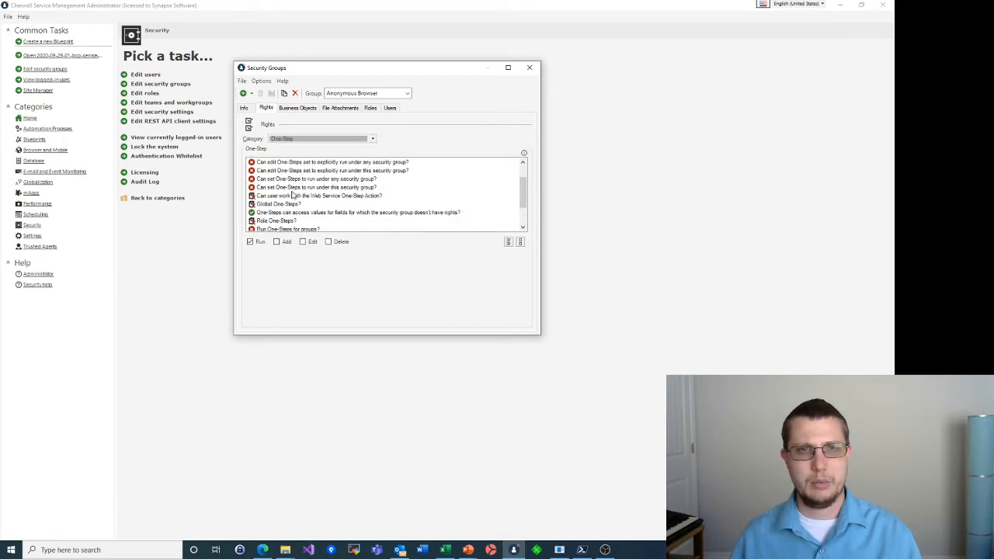
pyautogui.scroll(1, 283, 213)
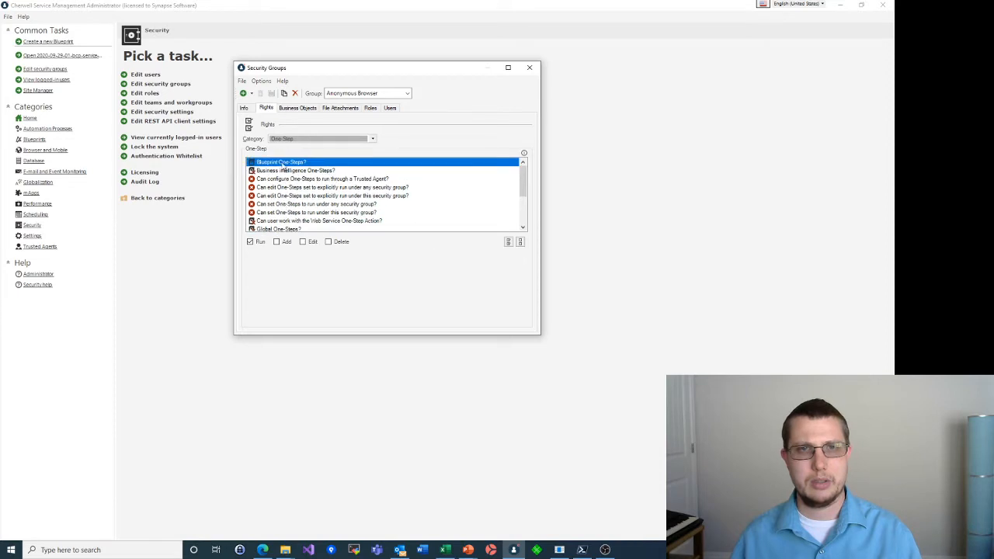
pyautogui.click(281, 163)
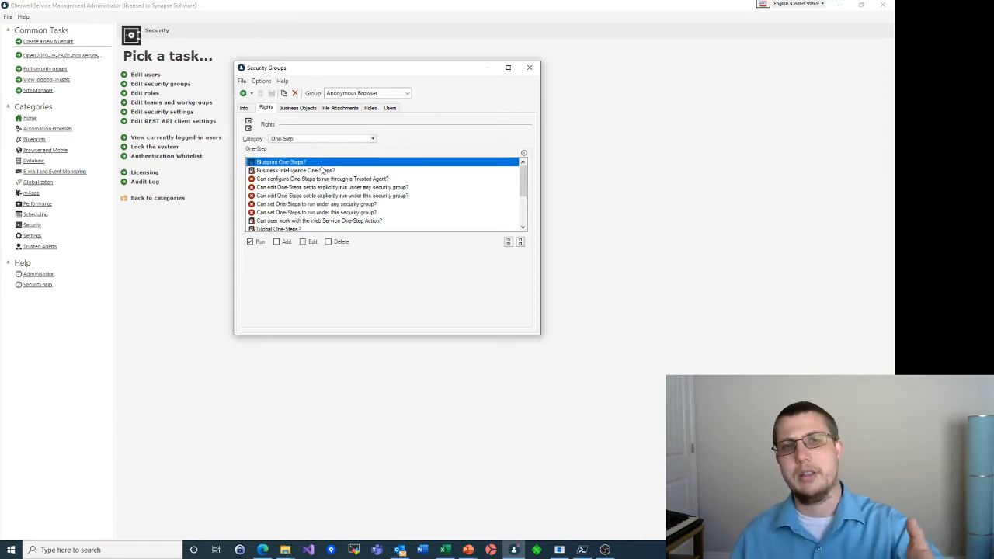
# Step: Examine the Web Services rights for calling from the client machine and for Global, Role and Team Web Services
pyautogui.click(370, 139)
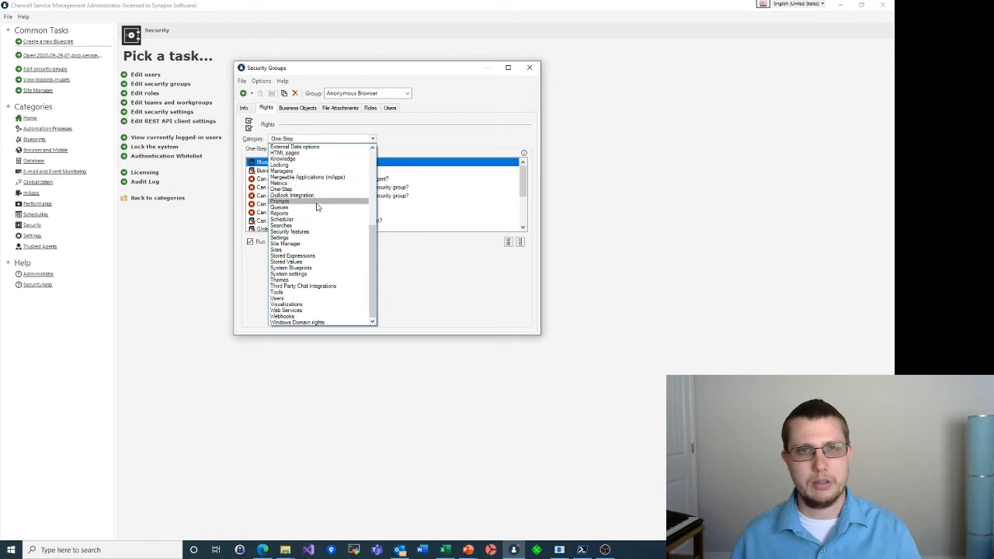
pyautogui.click(298, 310)
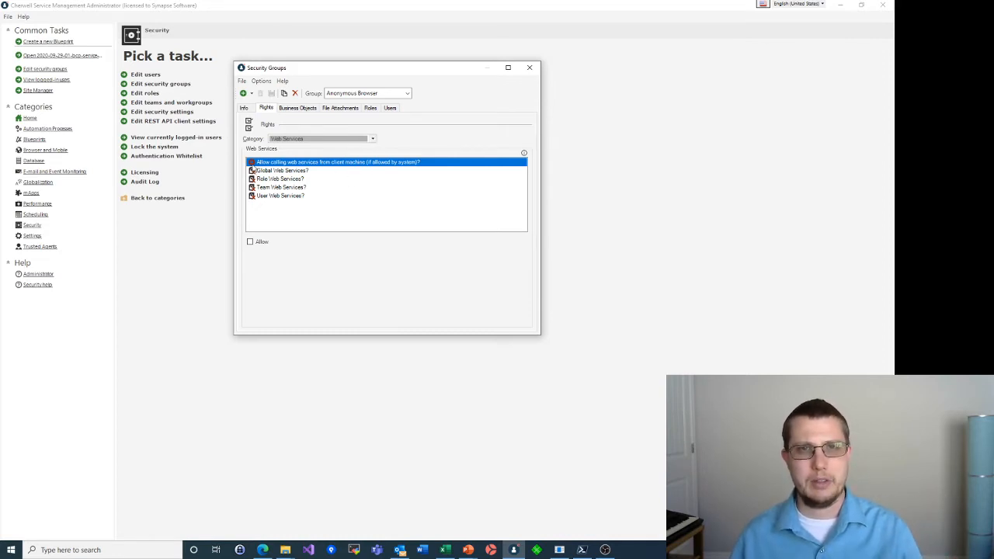
pyautogui.click(297, 180)
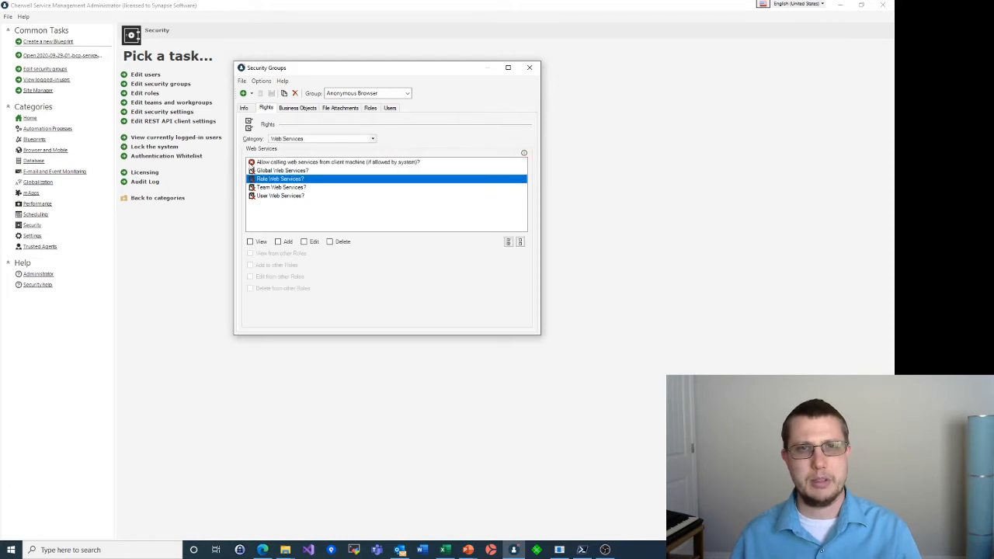
pyautogui.click(268, 163)
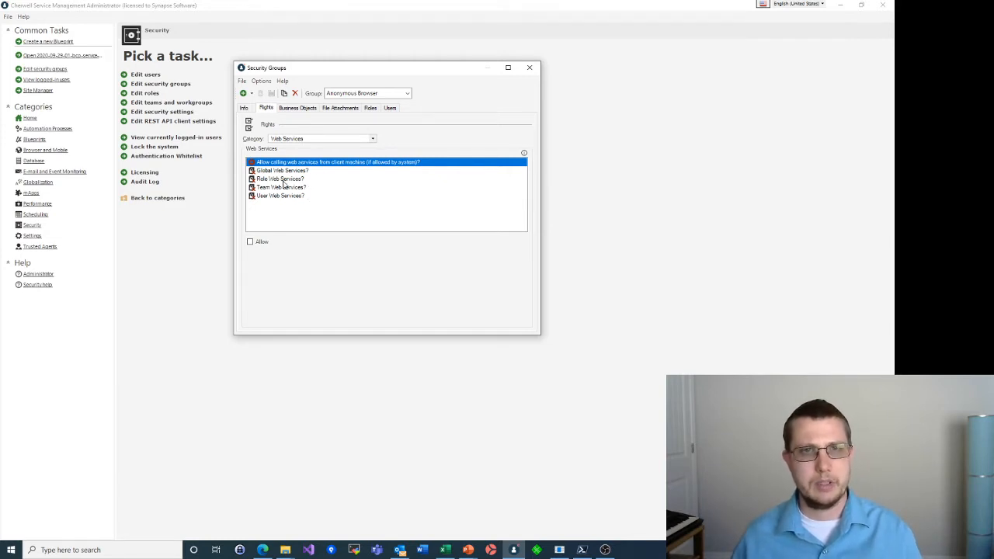
pyautogui.click(278, 173)
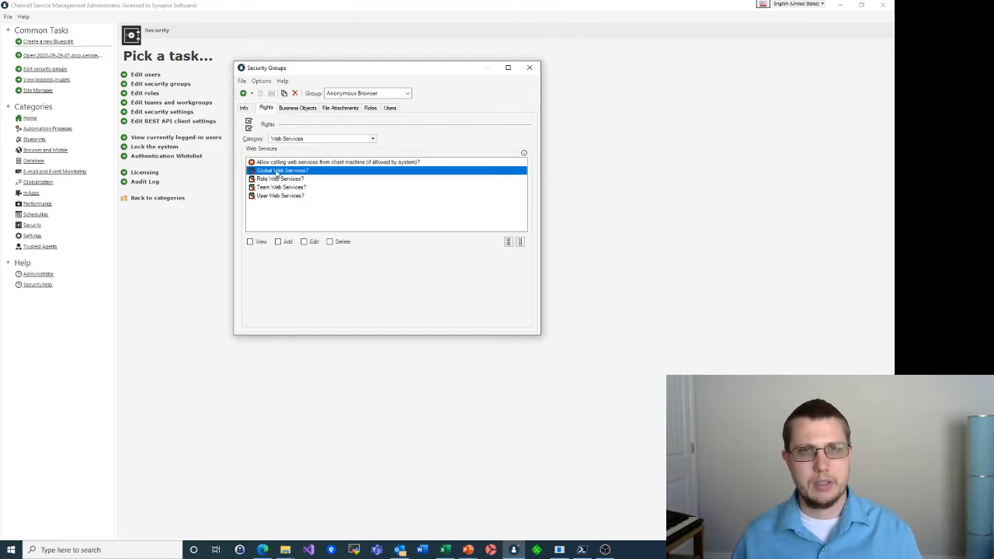
pyautogui.click(278, 163)
pyautogui.click(273, 171)
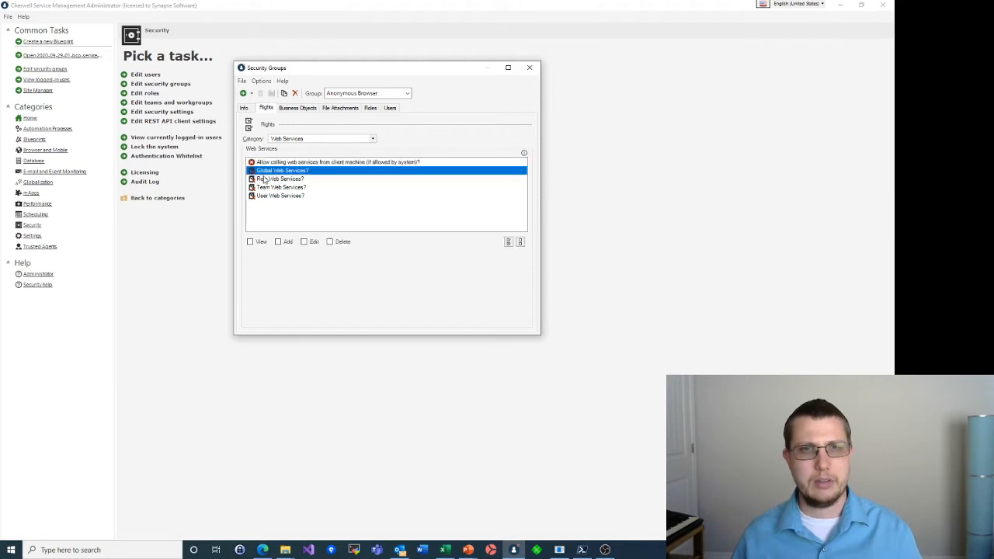
pyautogui.click(264, 188)
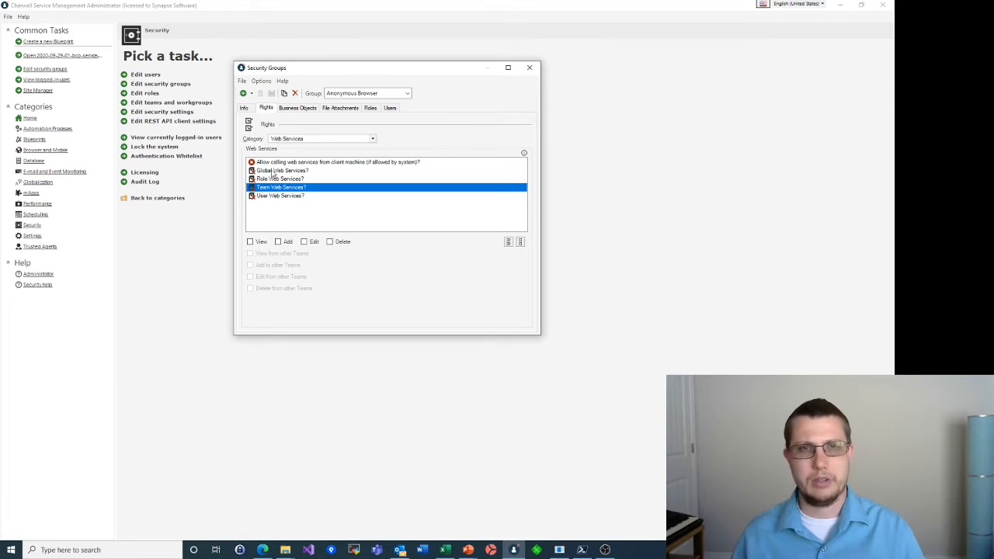
pyautogui.click(272, 172)
pyautogui.click(270, 180)
pyautogui.click(268, 188)
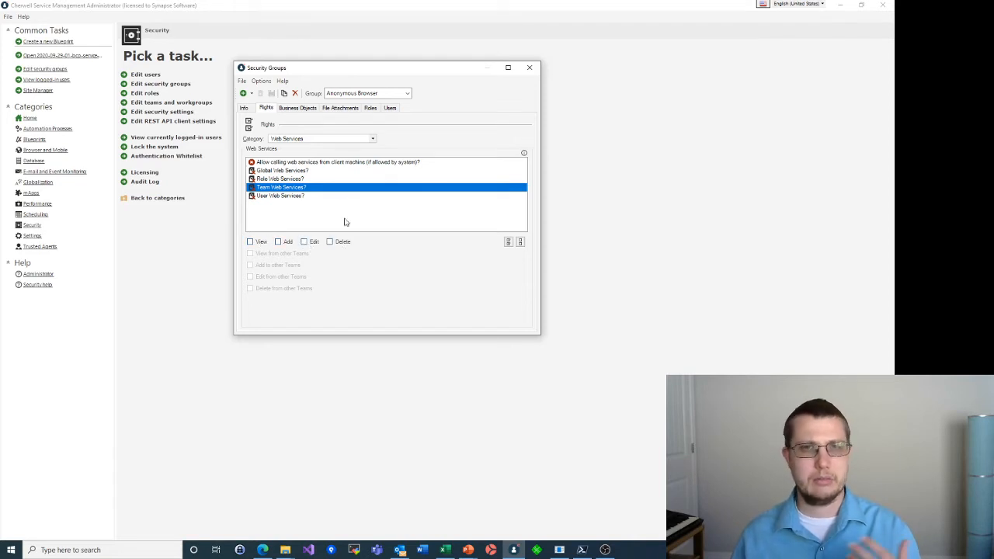
# Step: Show the group's rights in the Prompts category and look over the list of available right categories
pyautogui.click(319, 140)
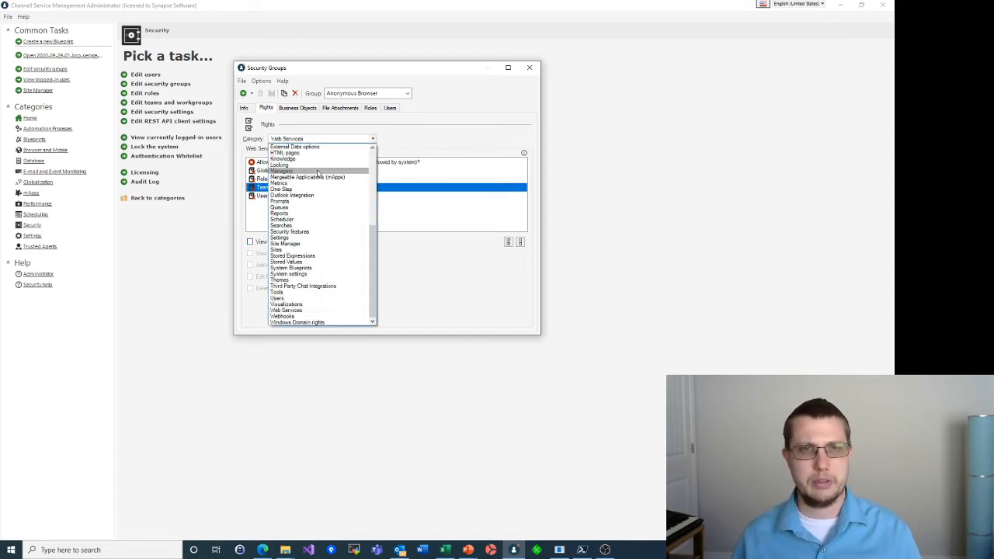
pyautogui.click(314, 205)
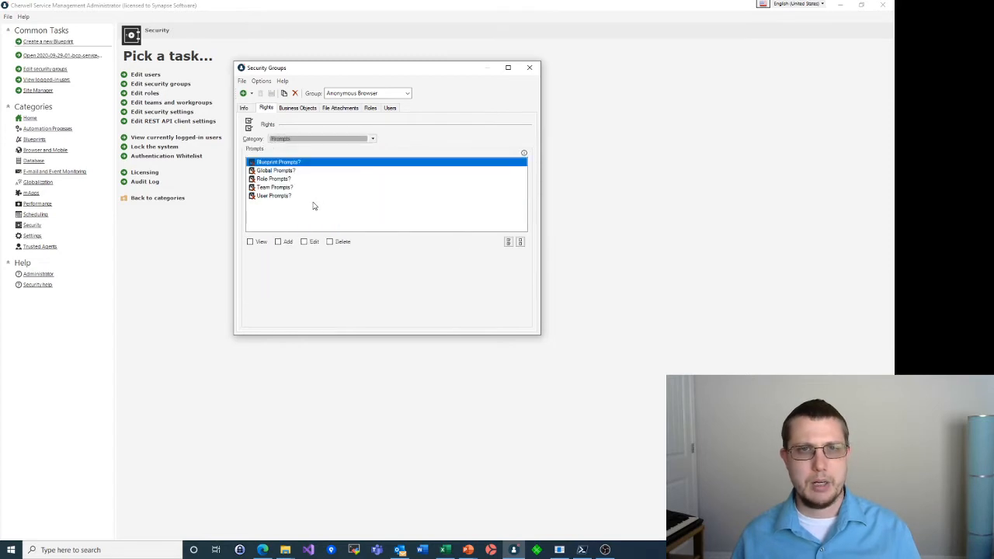
pyautogui.click(300, 140)
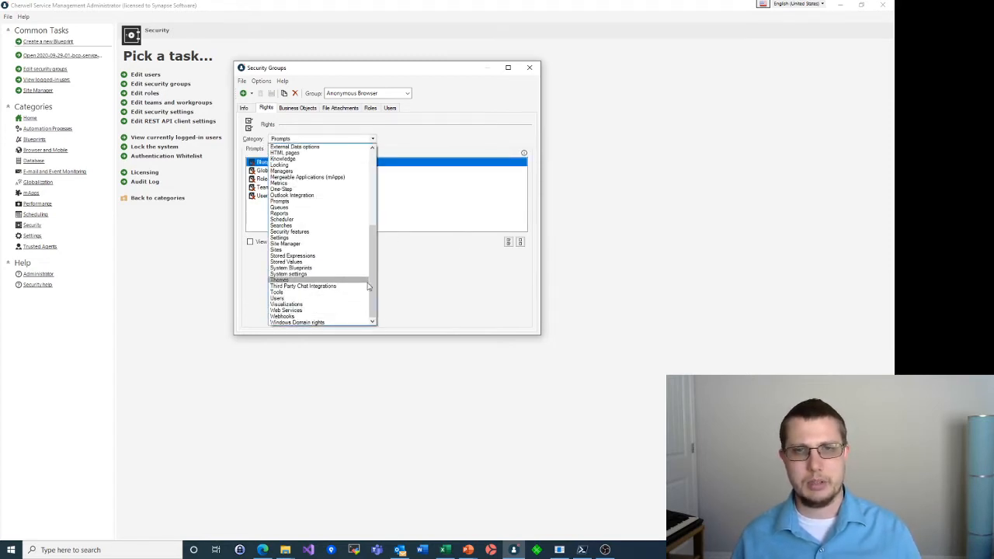
pyautogui.moveTo(374, 269); pyautogui.dragTo(374, 196)
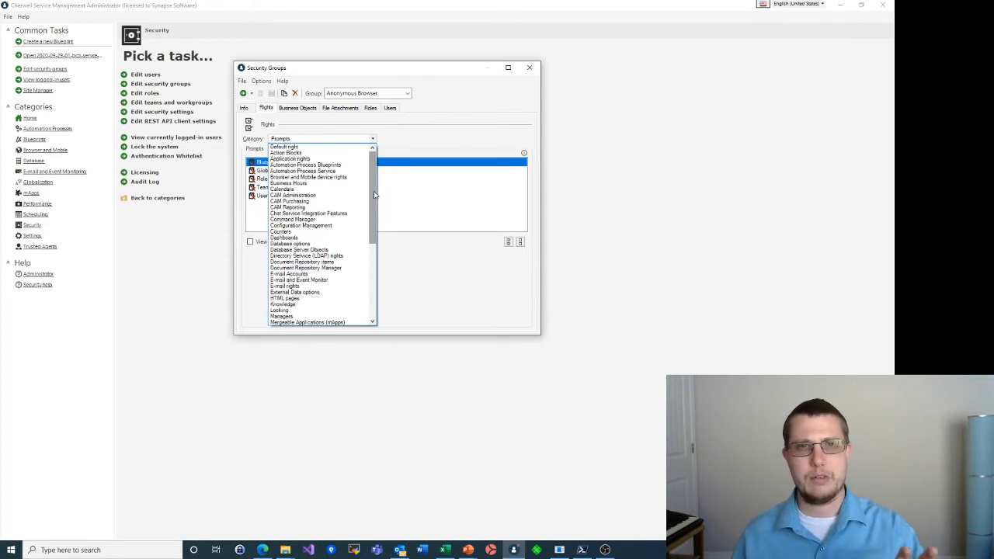
pyautogui.click(406, 132)
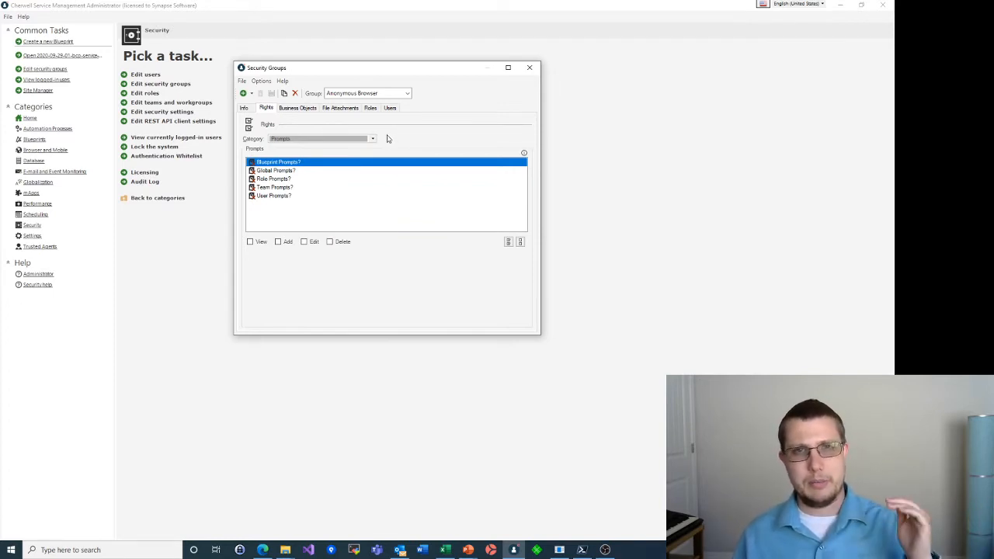
# Step: Examine the group's Agreement business object rights for the New Field and Created Date Time entries
pyautogui.click(290, 110)
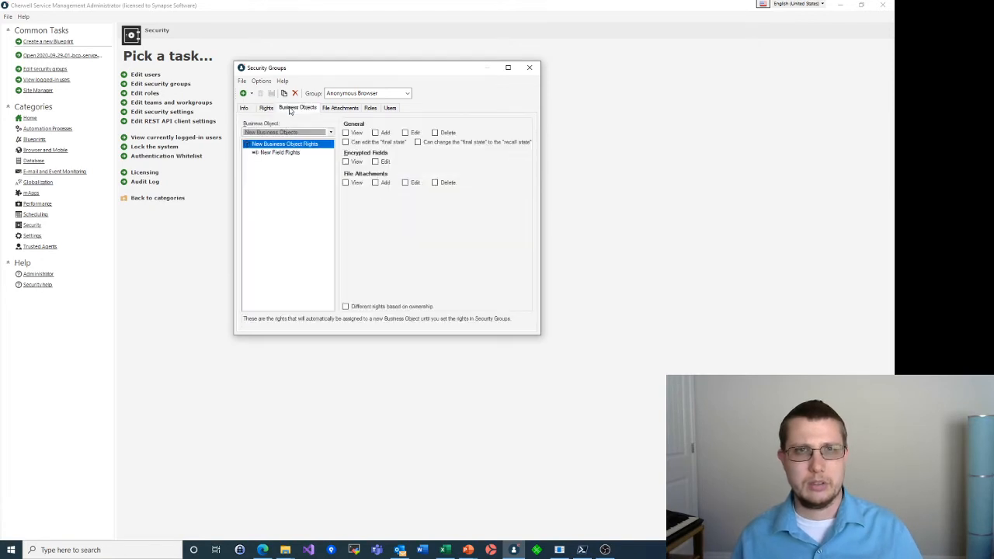
pyautogui.click(331, 135)
pyautogui.click(330, 124)
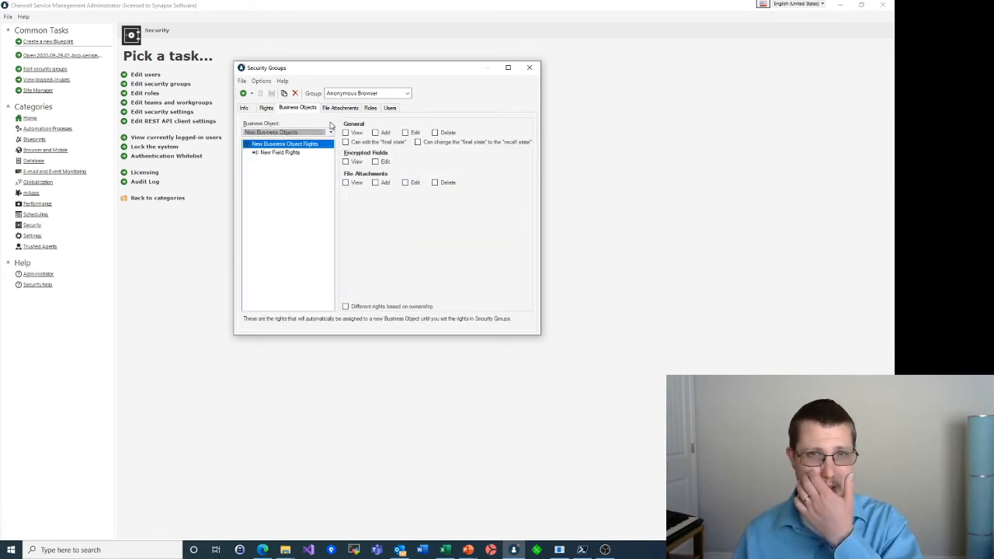
pyautogui.click(283, 133)
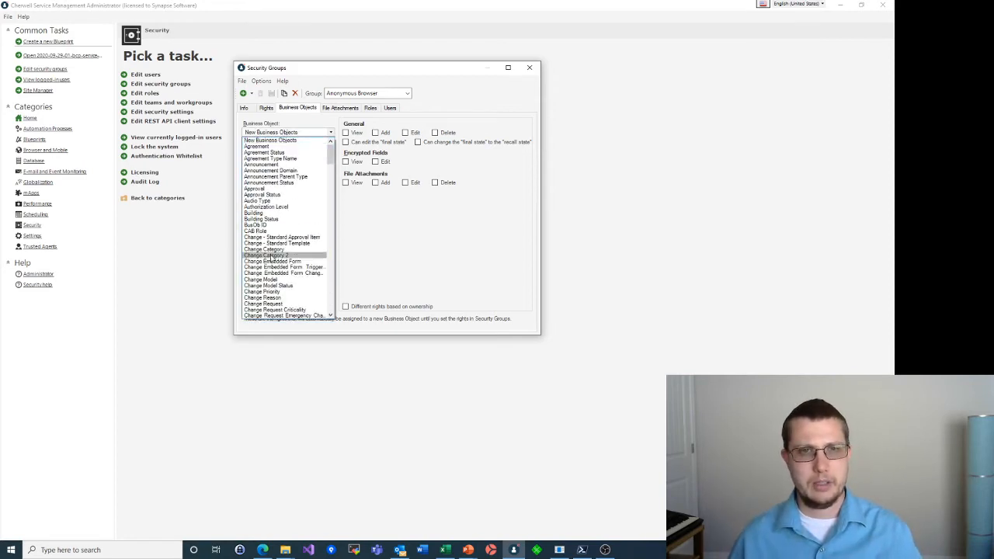
pyautogui.click(270, 147)
pyautogui.click(277, 153)
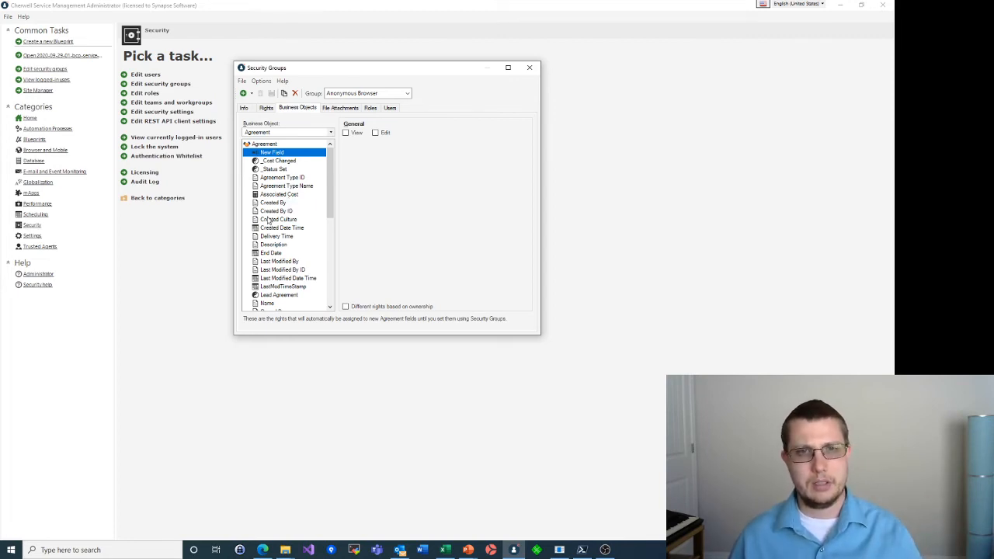
pyautogui.click(276, 228)
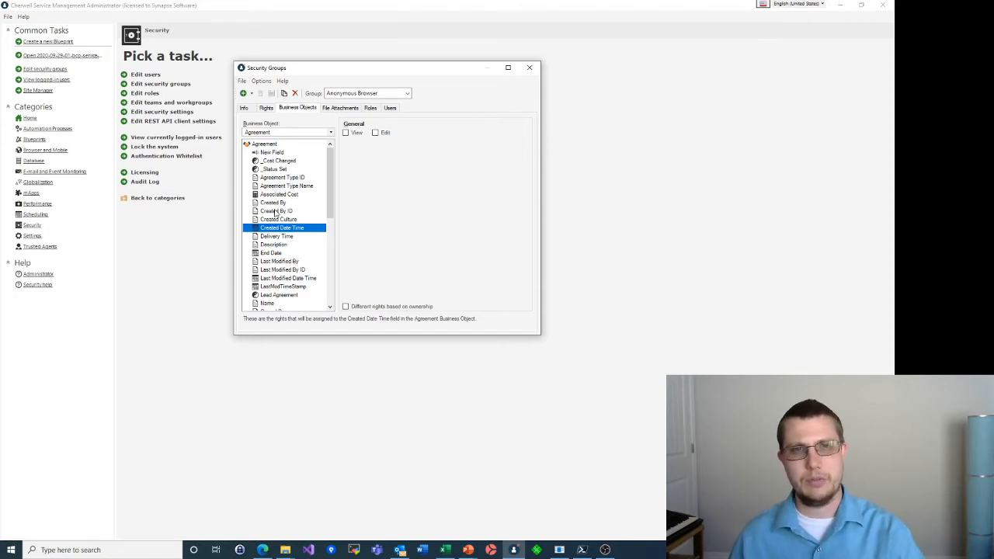
# Step: Examine the group's Incident business object rights, both for the object itself and for the Assigned Team and New Field entries
pyautogui.click(329, 133)
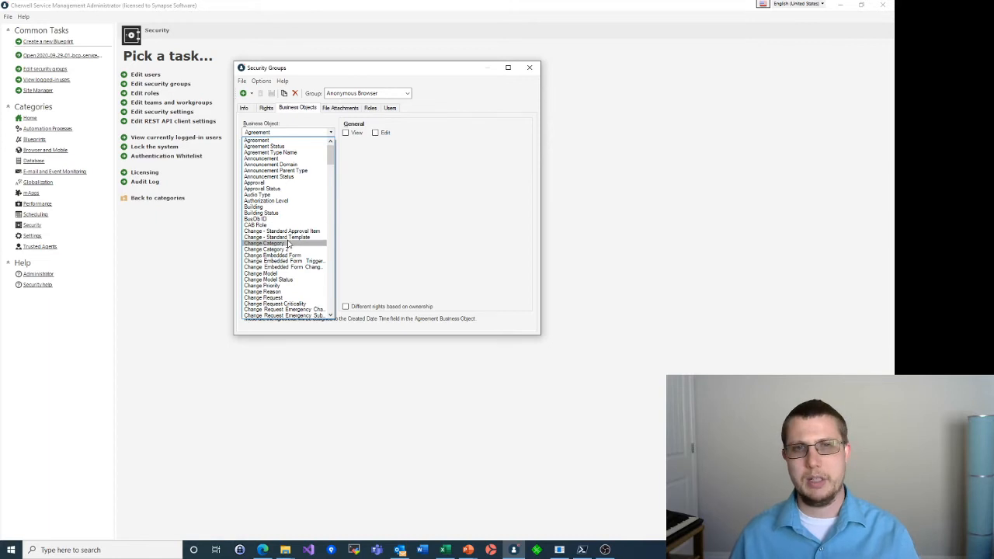
pyautogui.scroll(-20, 287, 243)
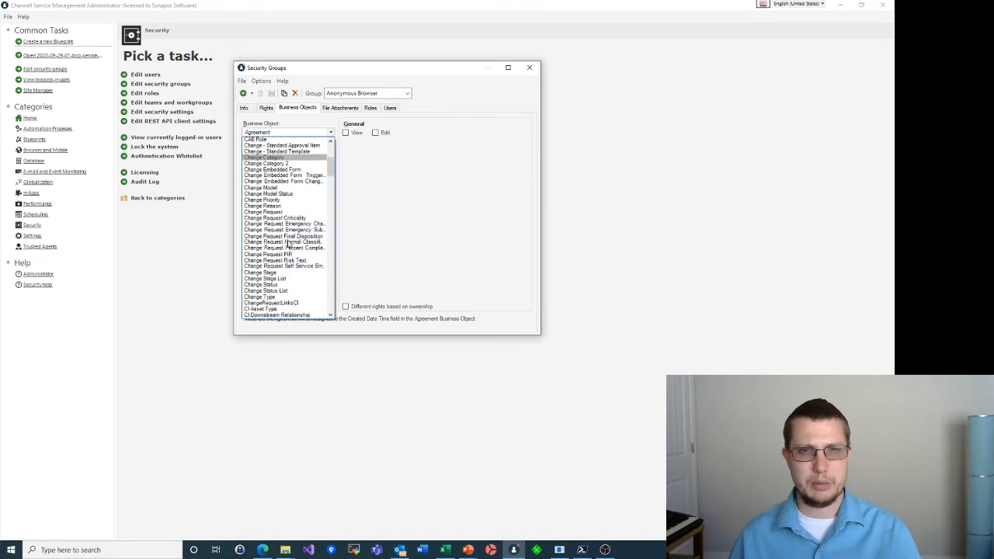
pyautogui.scroll(-3, 287, 243)
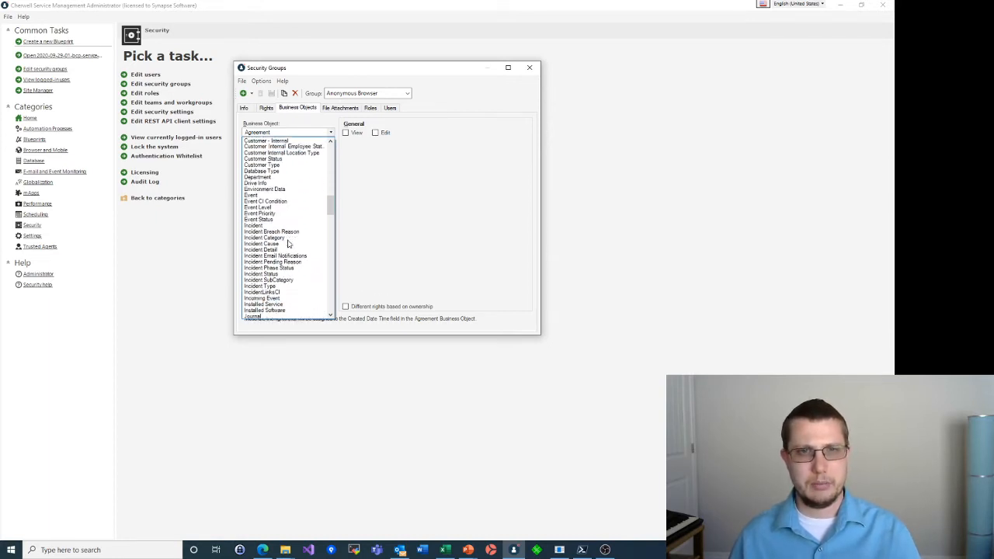
pyautogui.click(261, 213)
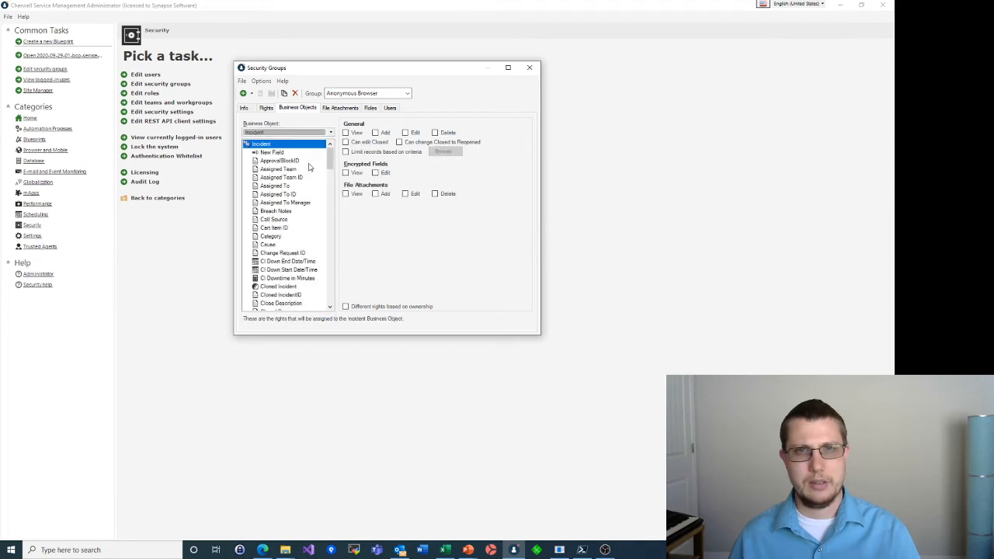
pyautogui.click(272, 169)
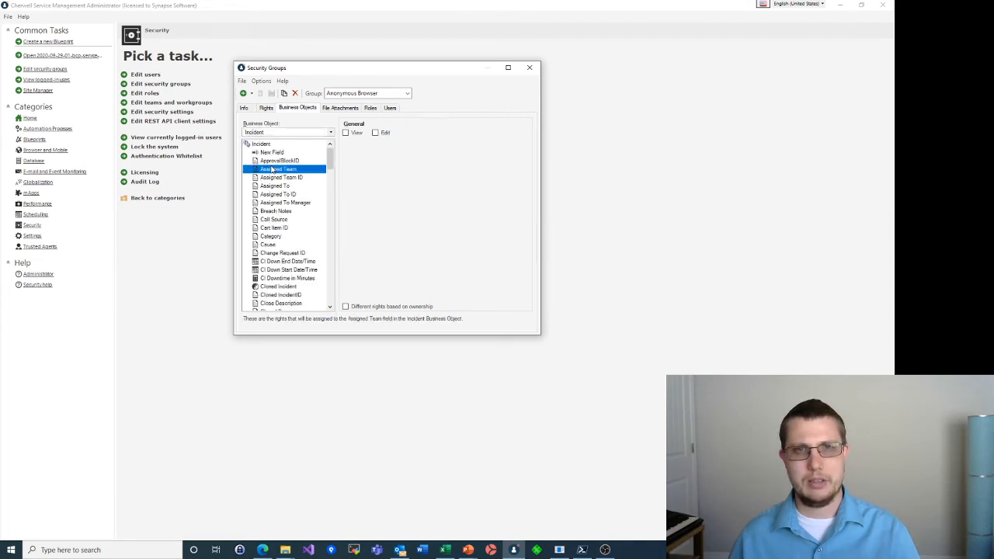
pyautogui.click(268, 153)
pyautogui.click(269, 146)
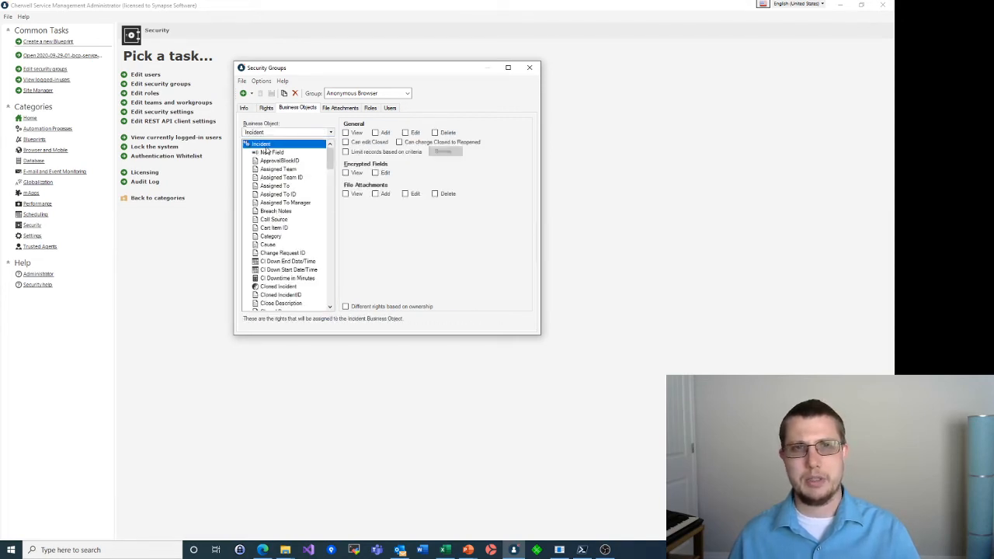
# Step: Examine the Anonymous Browser group's rights for Incident's Assigned To Manager field and for the Incident SubCategory business object
pyautogui.click(281, 202)
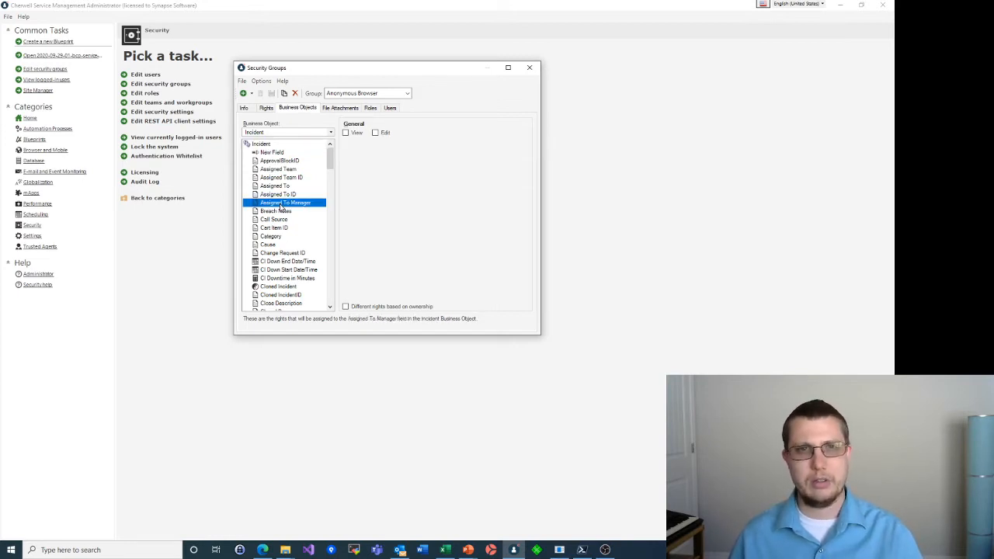
pyautogui.click(331, 132)
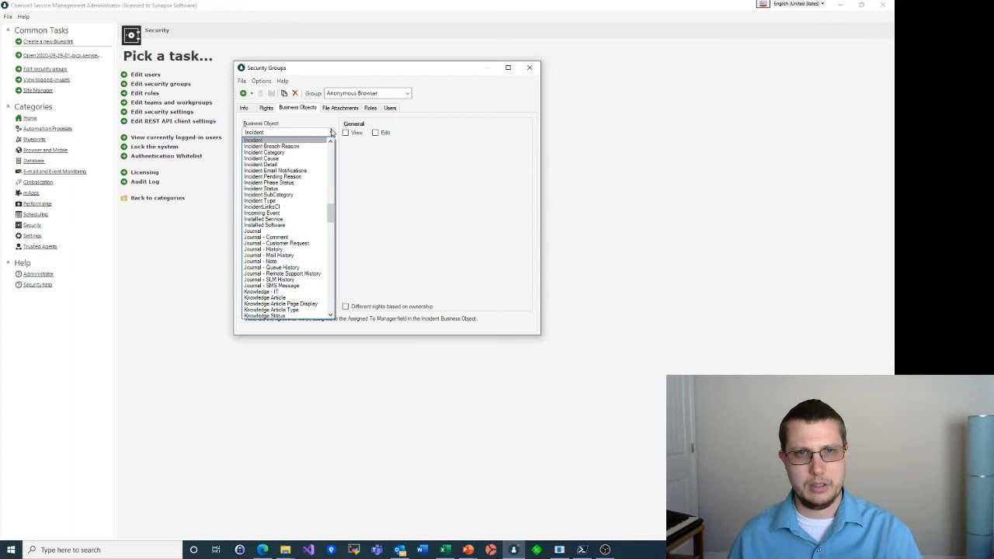
pyautogui.click(279, 195)
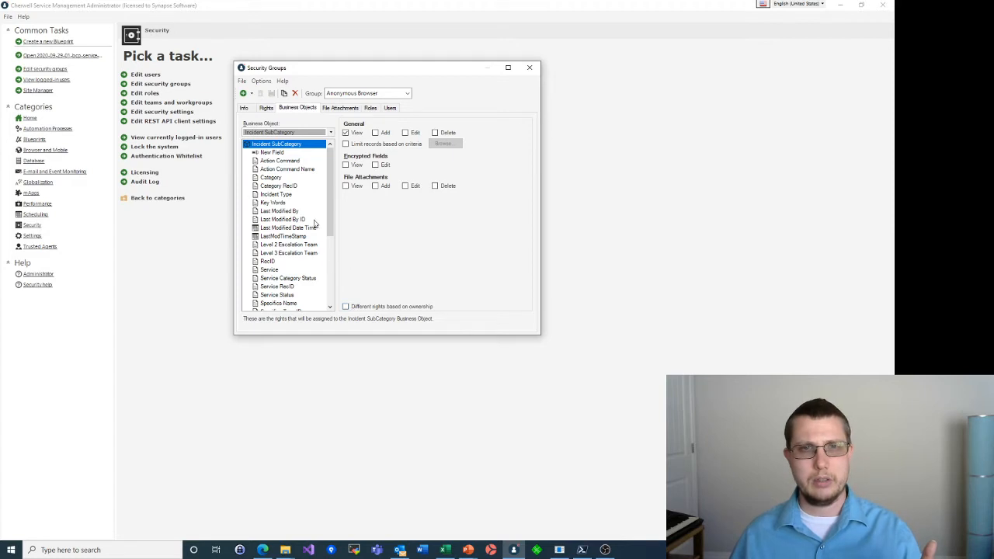
pyautogui.click(331, 134)
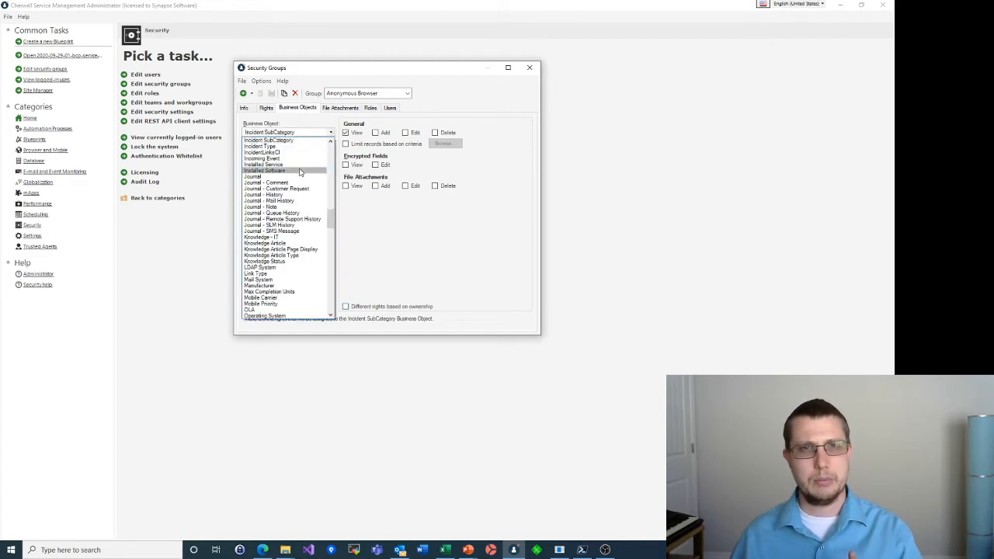
pyautogui.click(415, 225)
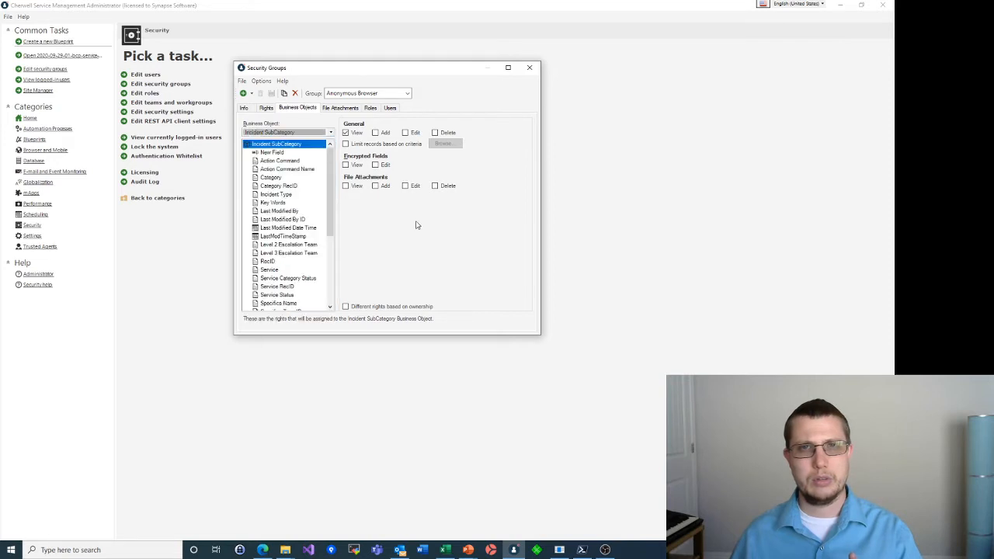
# Step: Switch to the Portal Customer group and examine its rights for the Incident business object
pyautogui.click(386, 98)
pyautogui.click(349, 153)
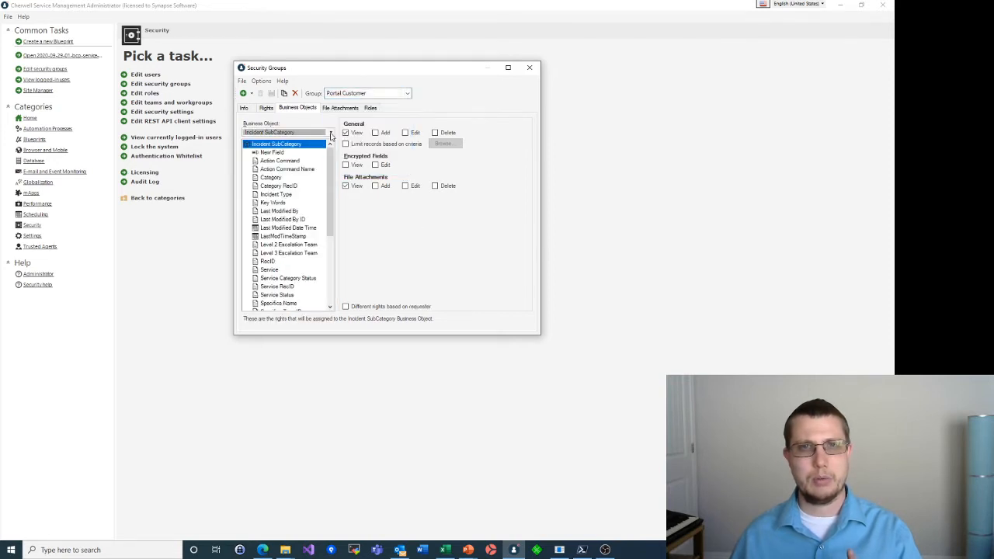
pyautogui.click(331, 133)
pyautogui.scroll(5, 264, 179)
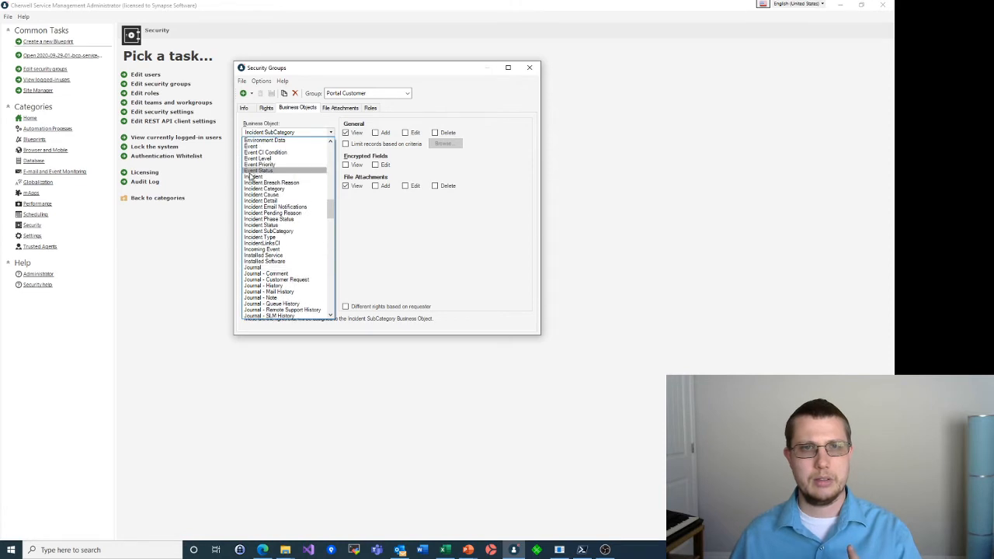
pyautogui.click(249, 171)
pyautogui.click(268, 133)
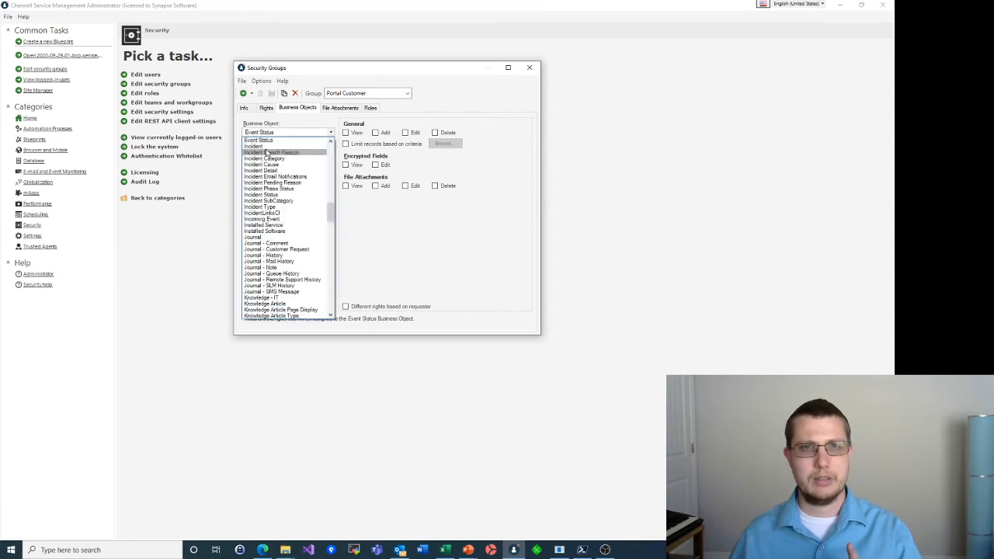
pyautogui.click(264, 147)
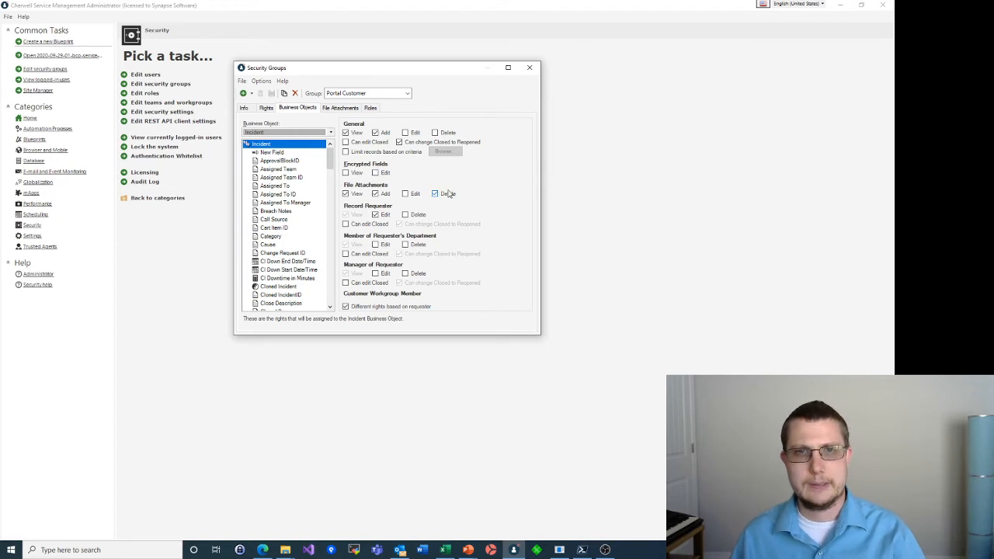
# Step: Return to the Anonymous Browser group and review its file attachment settings, legal roles and assigned users
pyautogui.click(385, 95)
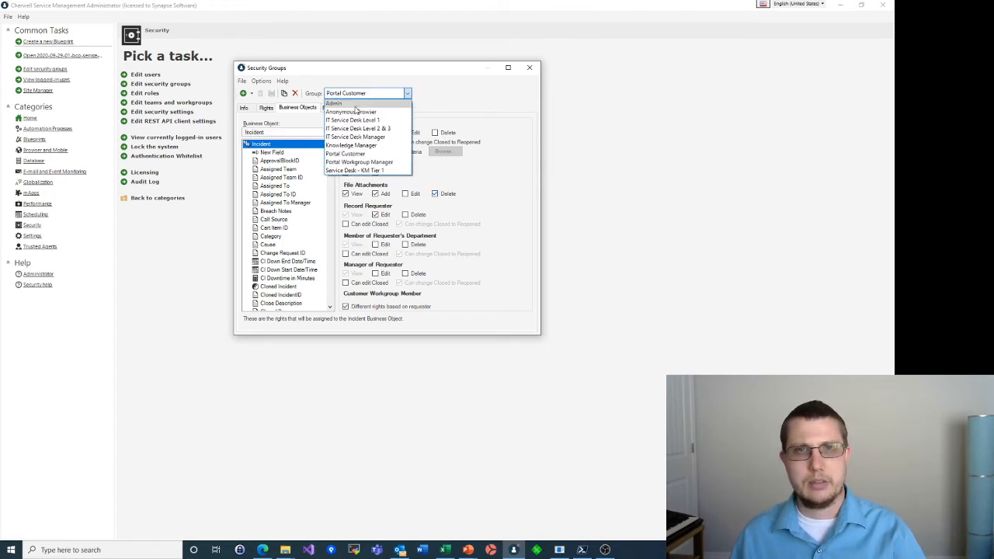
pyautogui.click(356, 107)
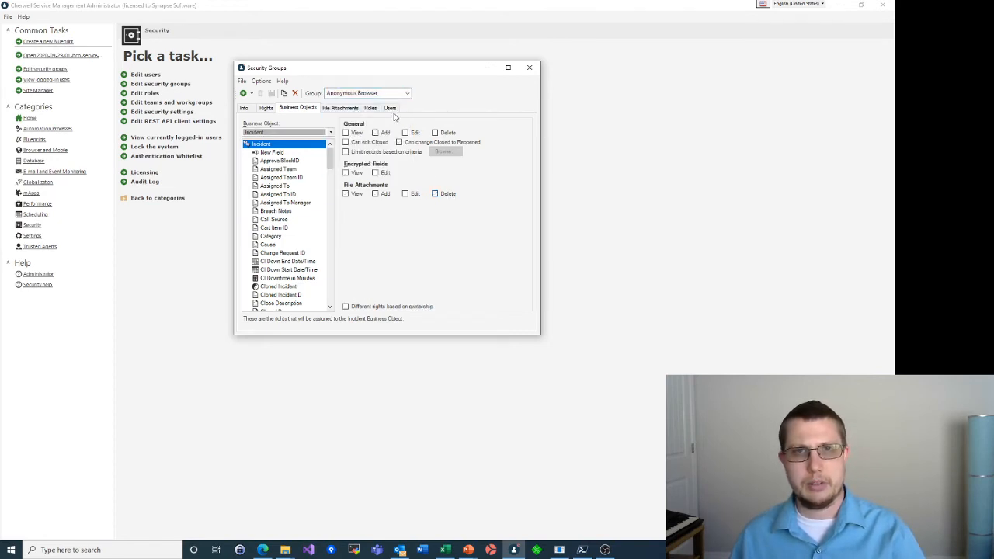
pyautogui.click(344, 110)
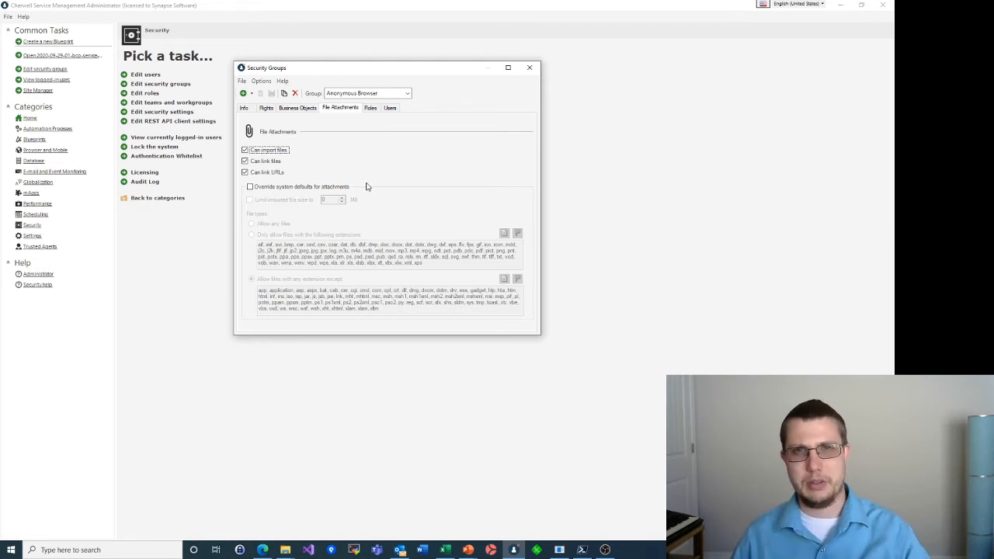
pyautogui.click(370, 107)
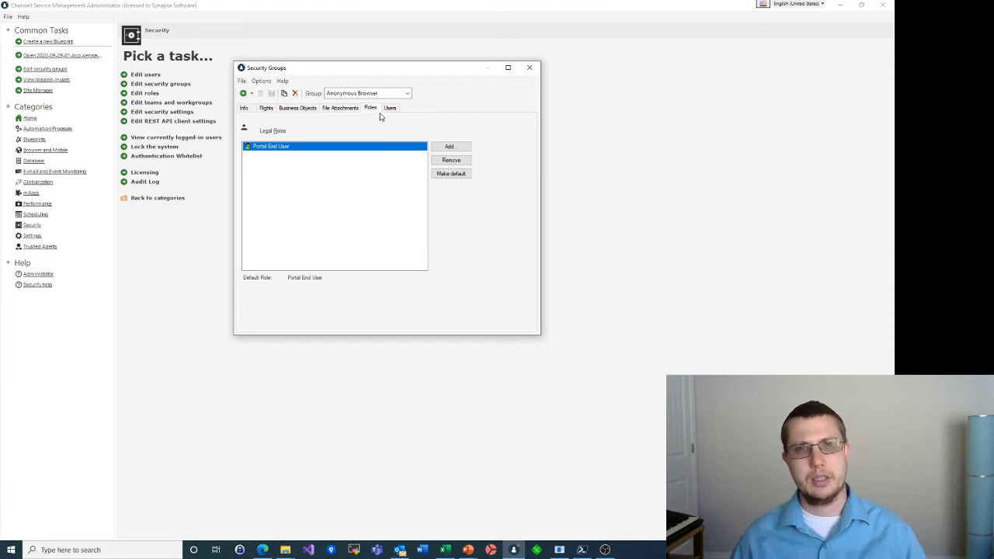
pyautogui.click(391, 110)
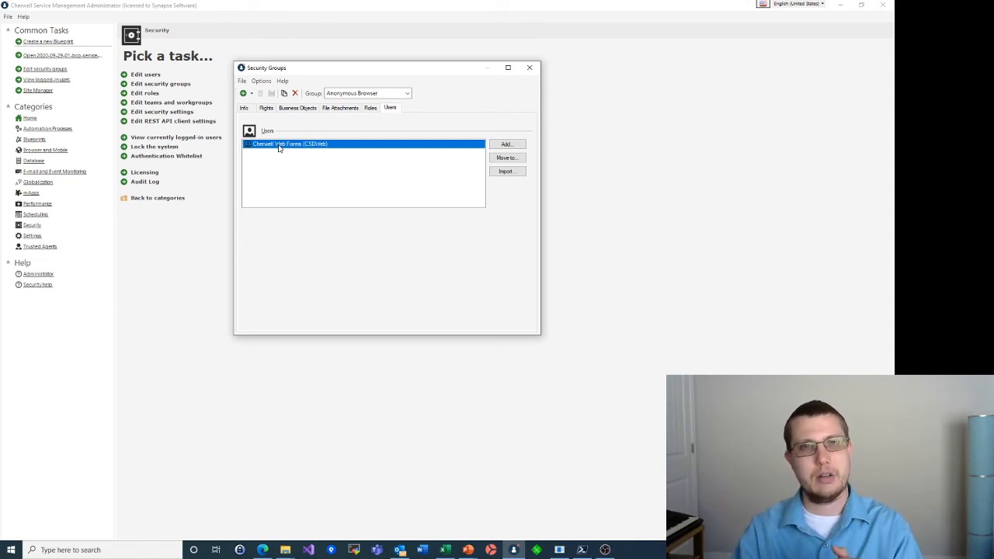
# Step: Show the general information of the Portal Customer and Portal Workgroup Manager customer security groups
pyautogui.click(346, 94)
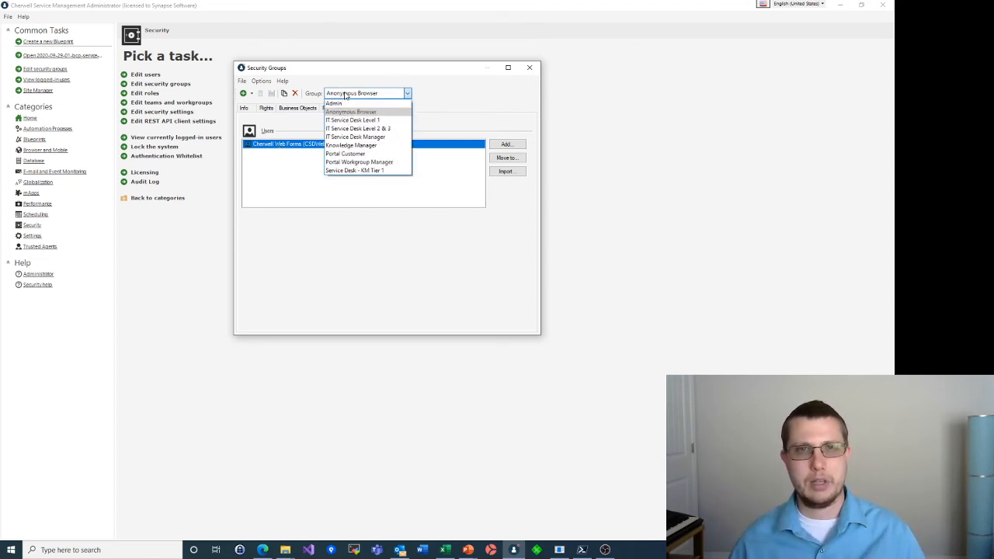
pyautogui.click(360, 153)
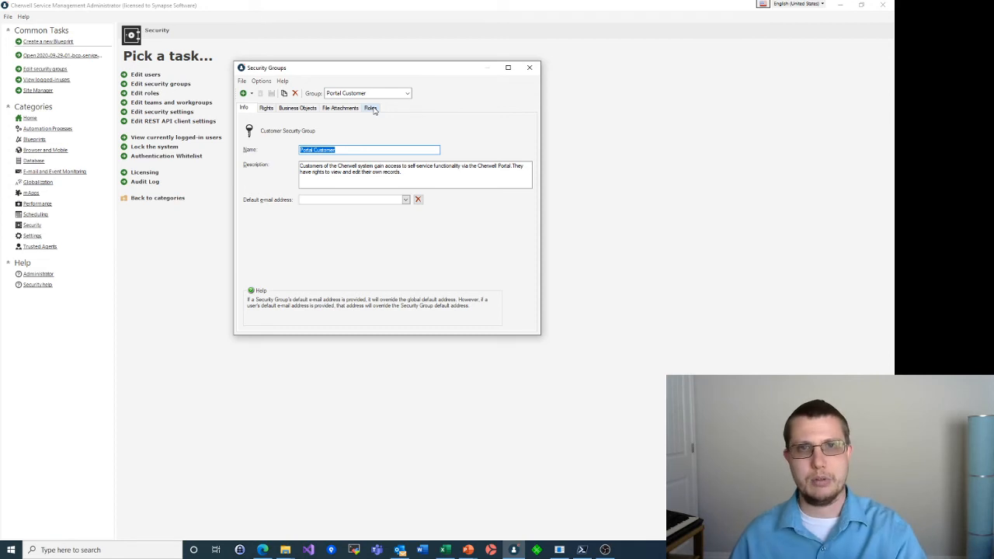
pyautogui.click(381, 94)
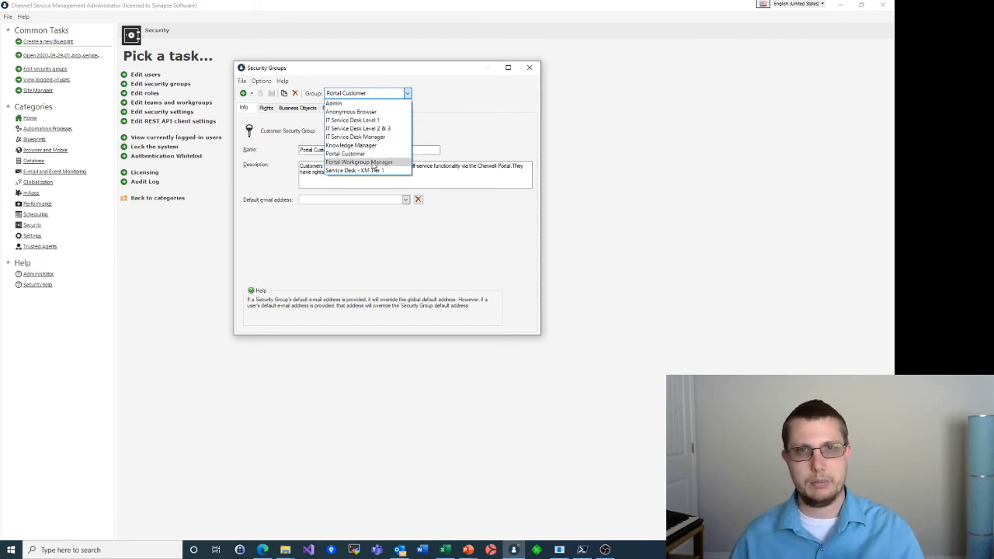
pyautogui.click(359, 162)
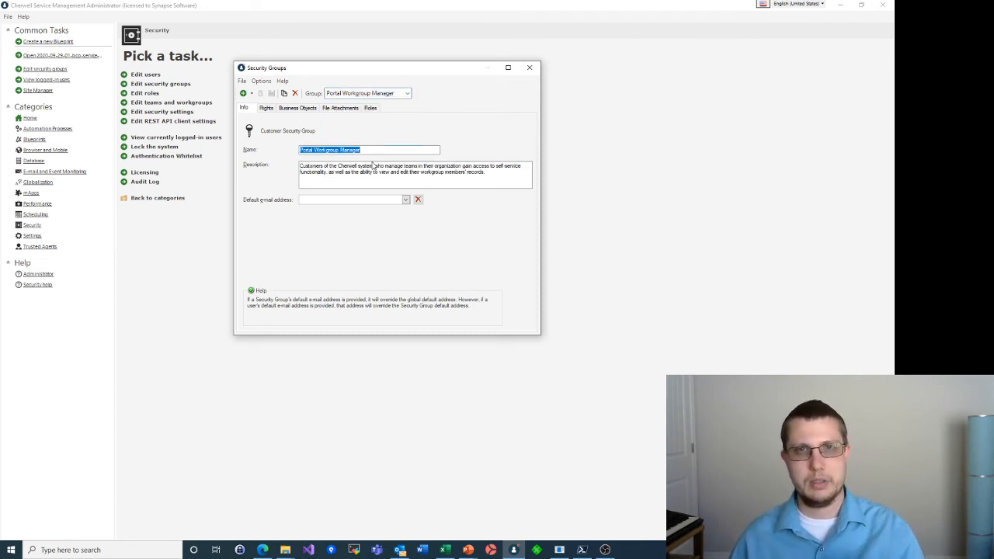
# Step: Switch to the Admin group and look over the user accounts assigned to it
pyautogui.click(387, 94)
pyautogui.click(372, 105)
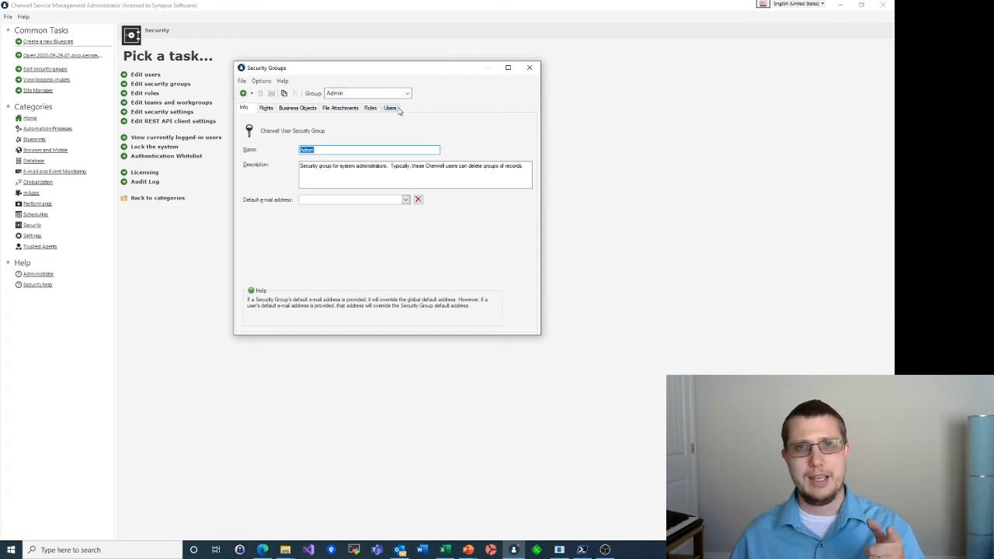
pyautogui.click(394, 109)
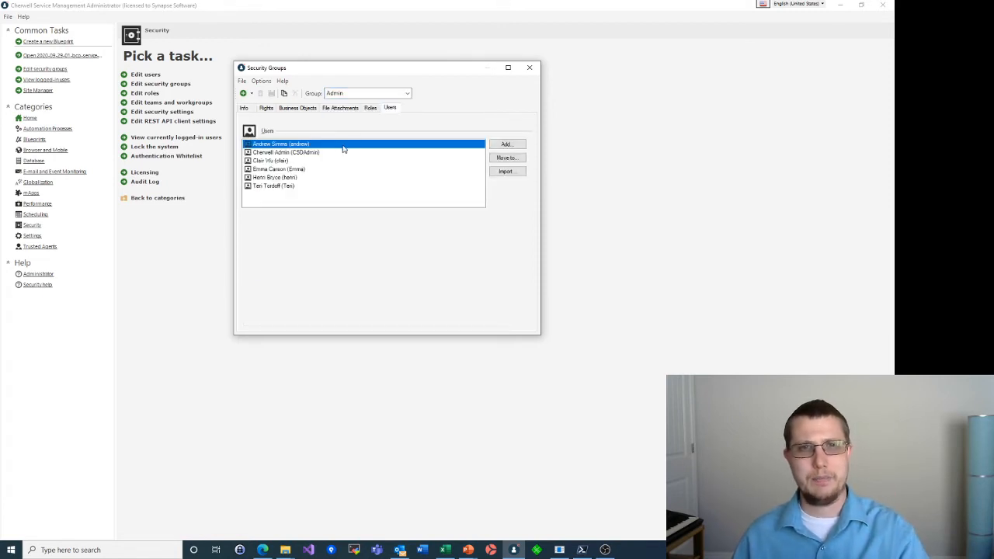
pyautogui.click(293, 153)
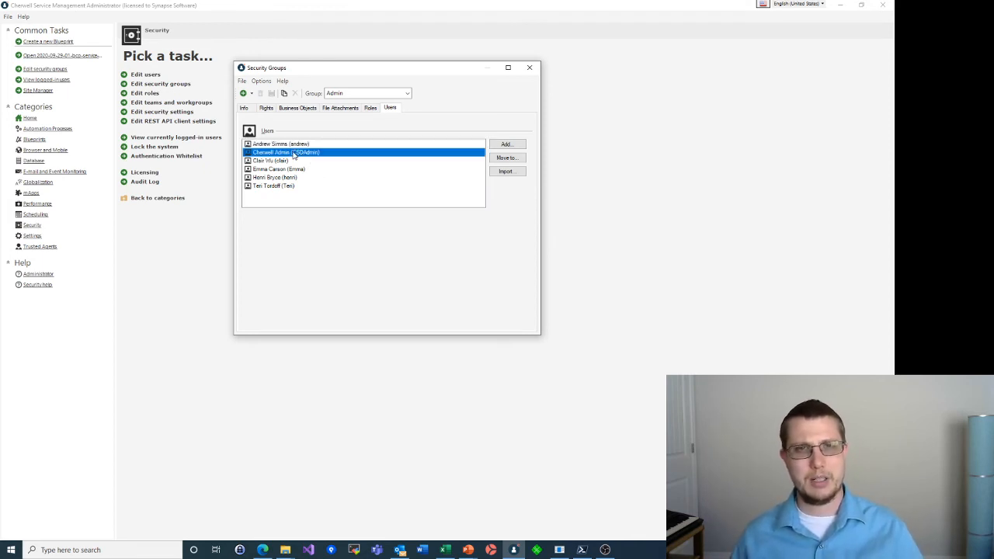
pyautogui.click(276, 145)
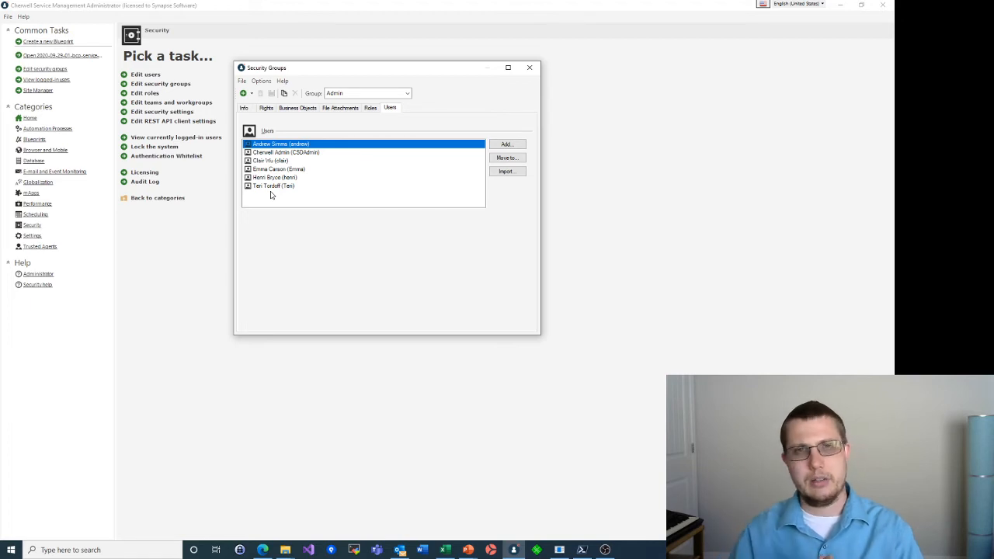
pyautogui.click(408, 93)
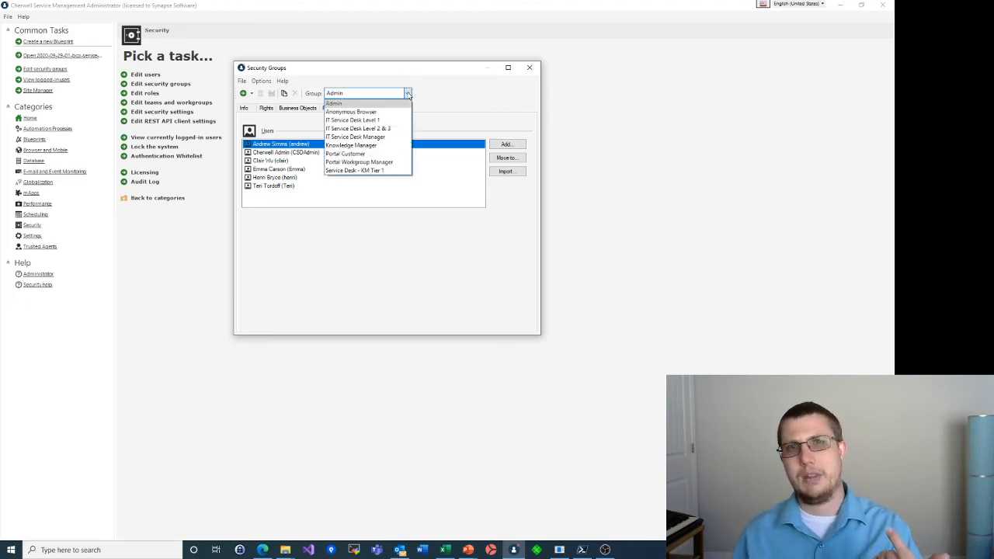
pyautogui.click(430, 90)
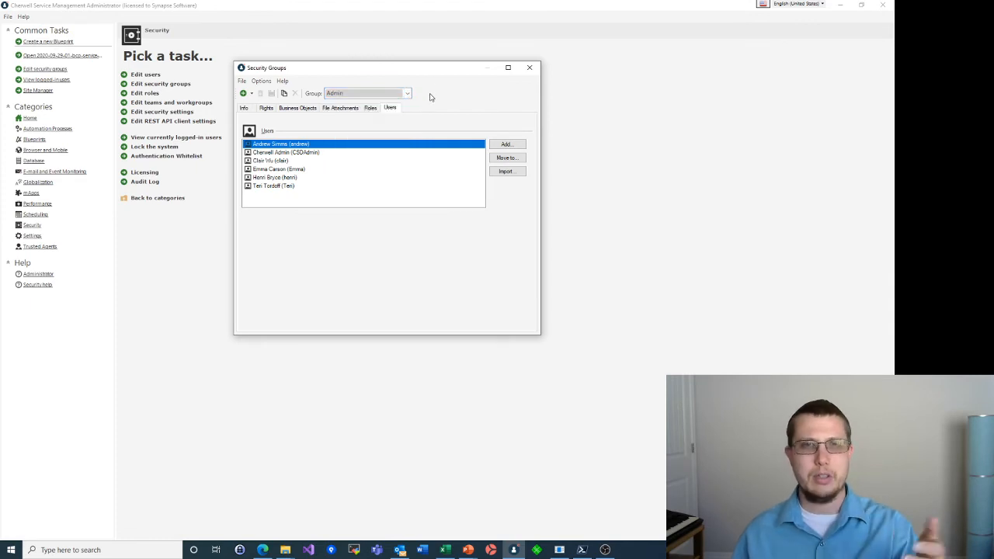
pyautogui.click(278, 161)
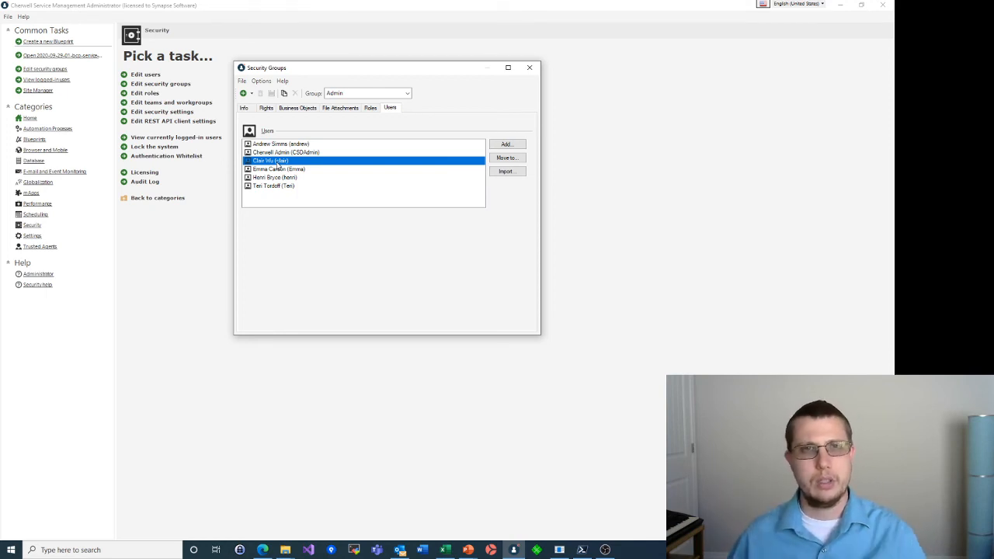
# Step: Review the Admin group's Incident business object rights, Prompts category rights and general information
pyautogui.click(292, 109)
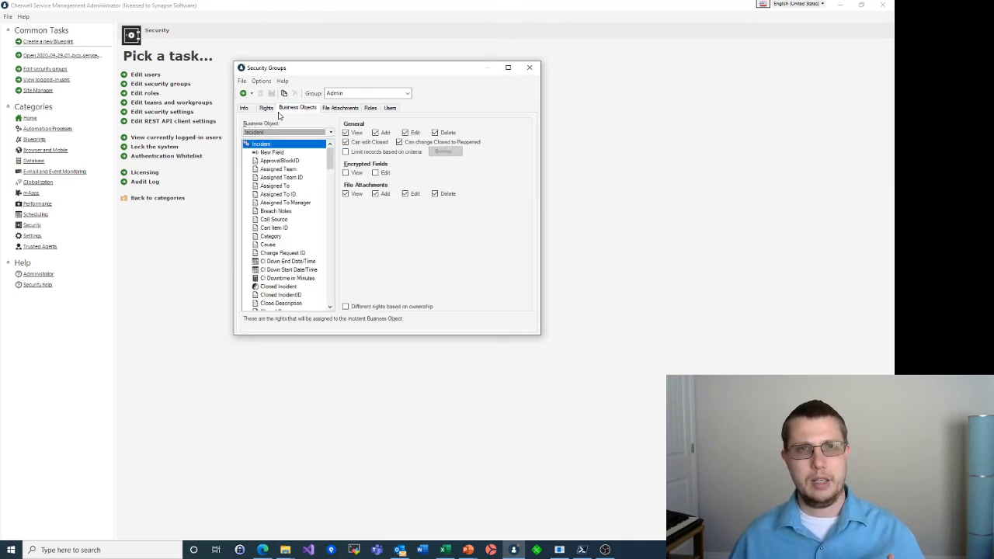
pyautogui.click(267, 108)
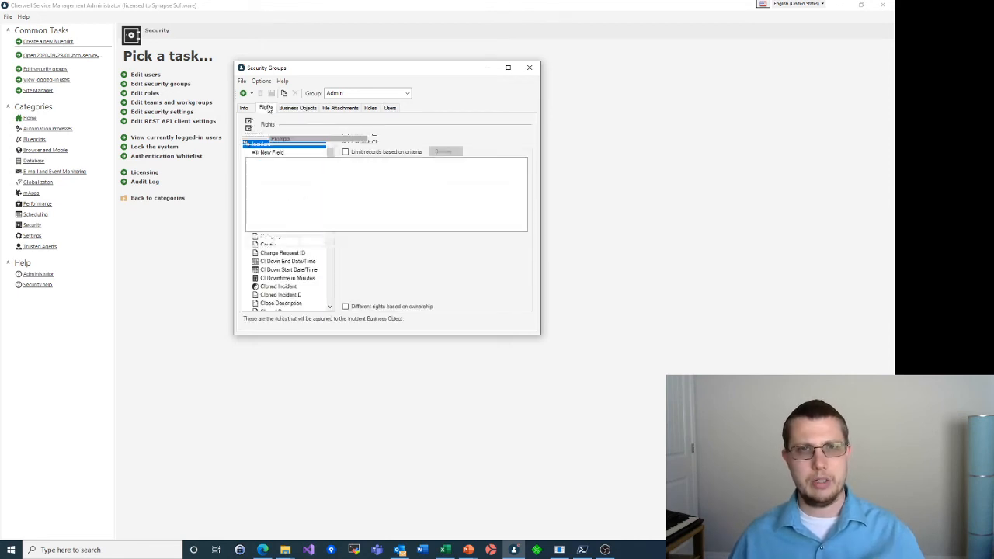
pyautogui.click(374, 139)
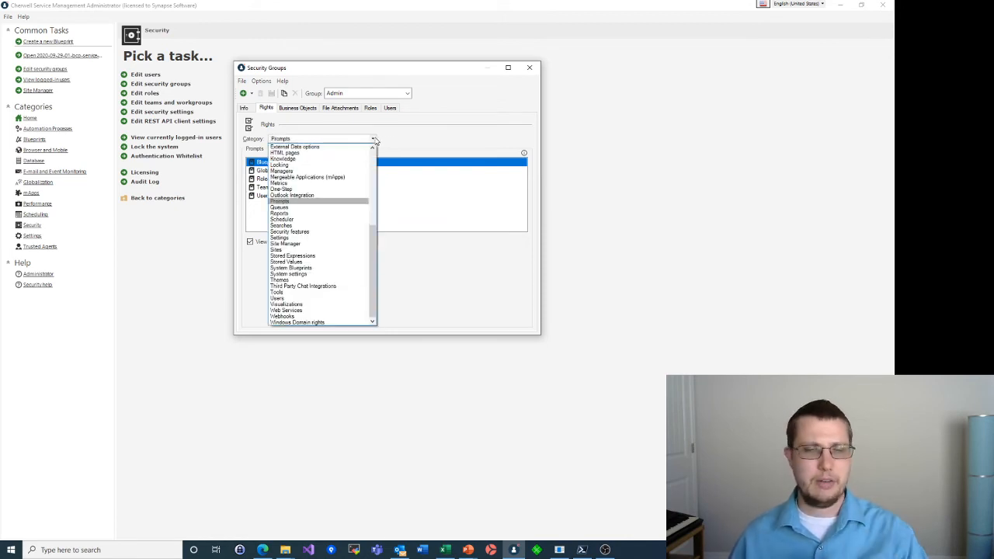
pyautogui.click(409, 139)
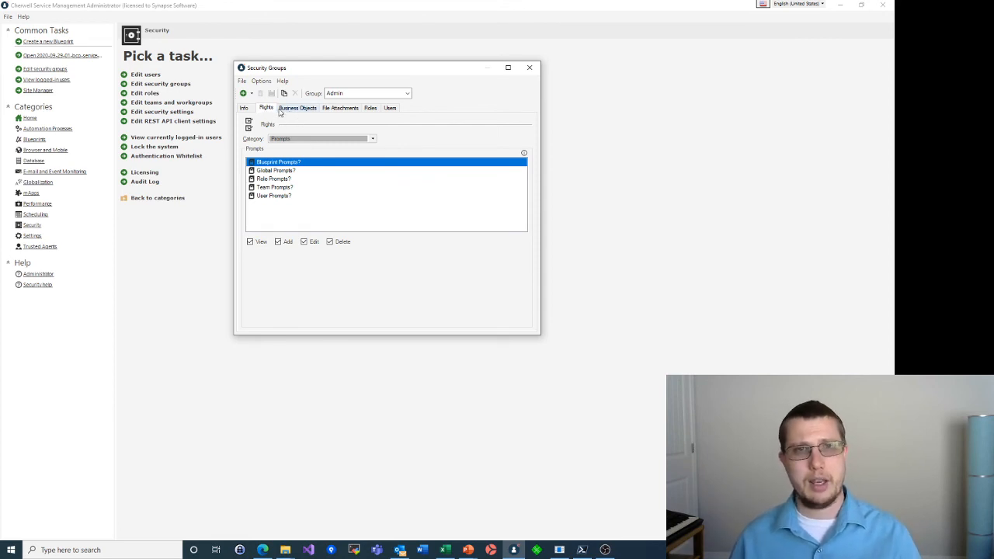
pyautogui.click(245, 108)
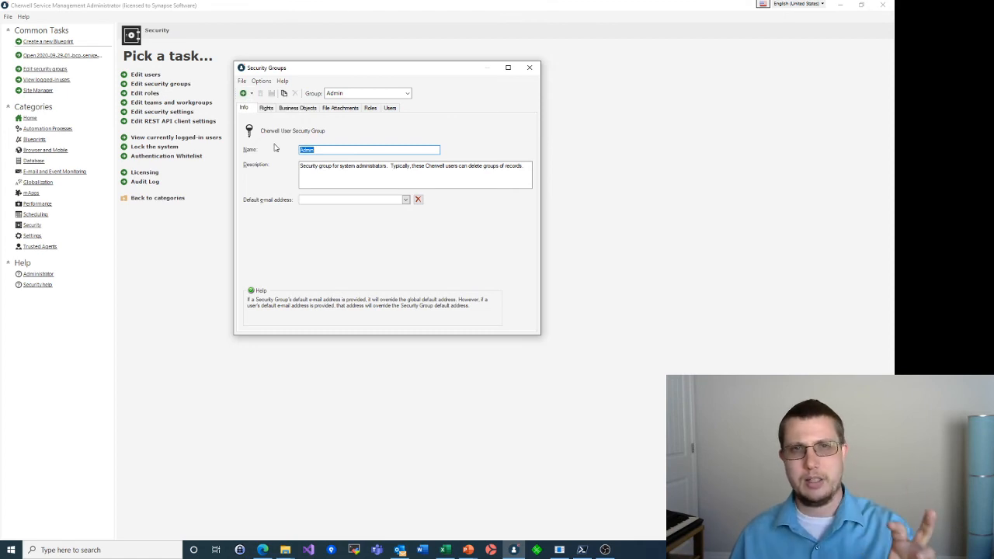
# Step: Look over the types offered for a new security group and the list of existing groups
pyautogui.click(252, 94)
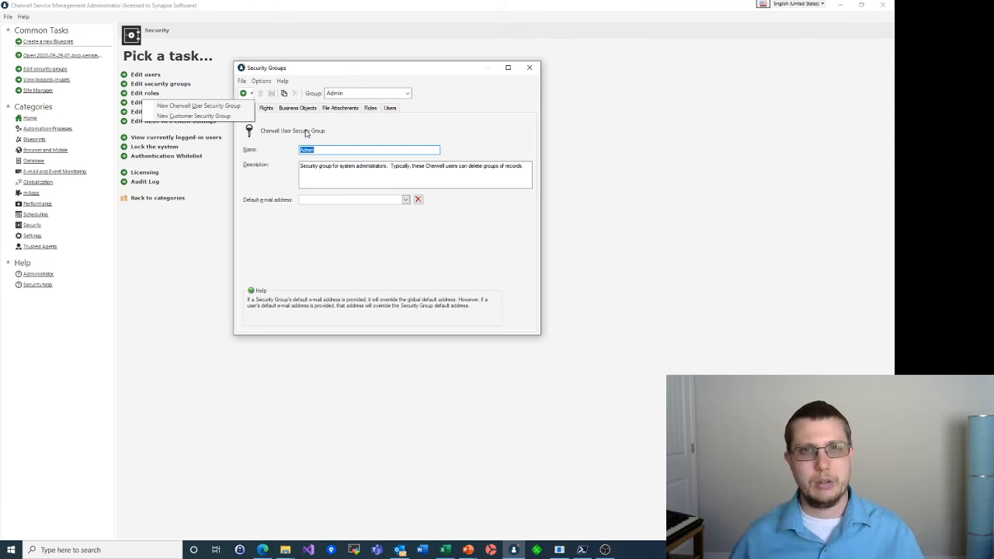
pyautogui.click(270, 122)
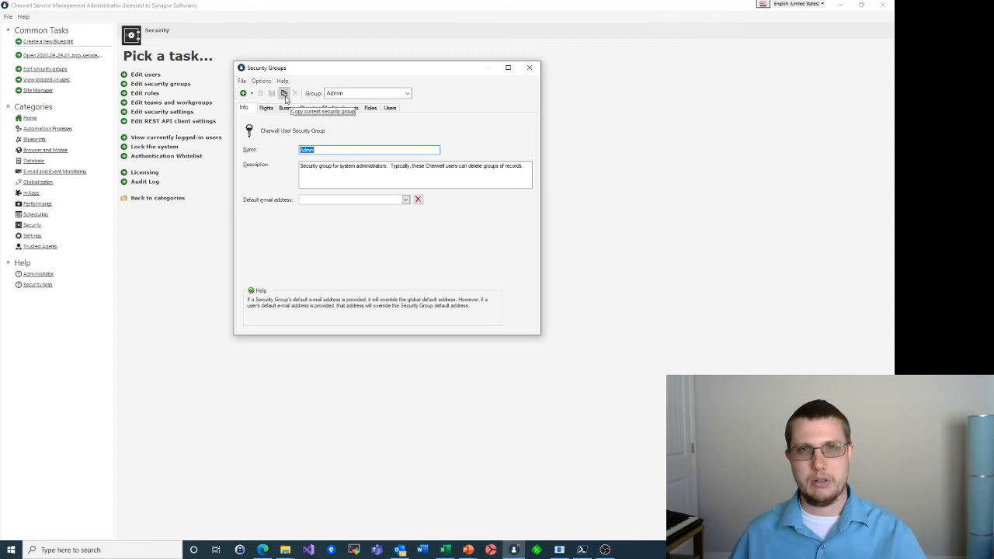
pyautogui.click(346, 94)
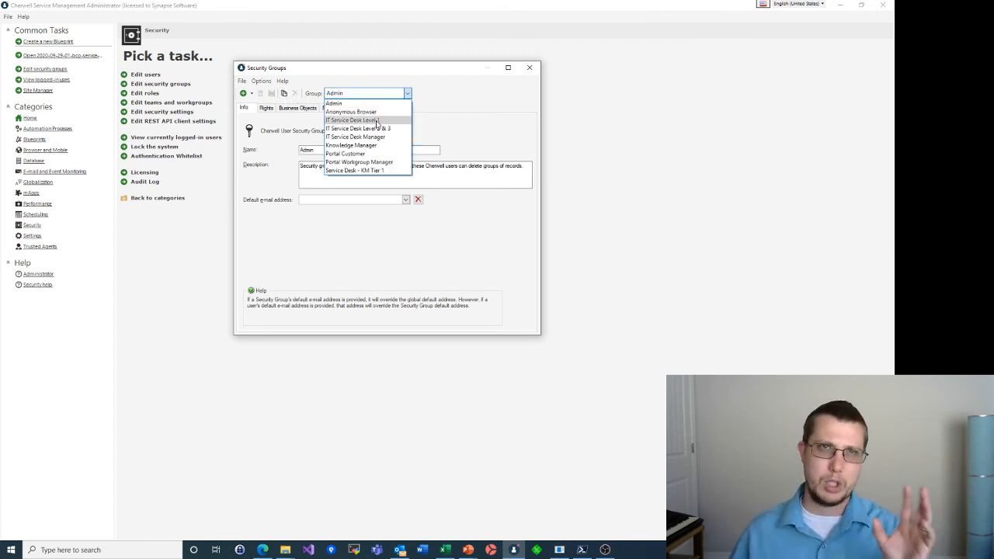
pyautogui.click(423, 116)
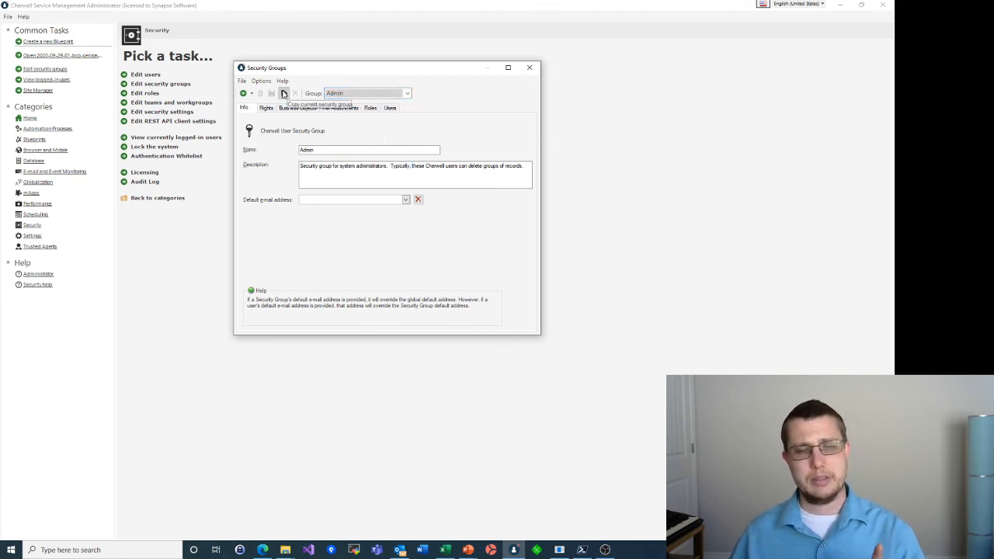
# Step: Show the copy prompt for the IT Service Desk Manager group, dismiss it without copying, and switch to the PowerPoint slide show
pyautogui.click(353, 93)
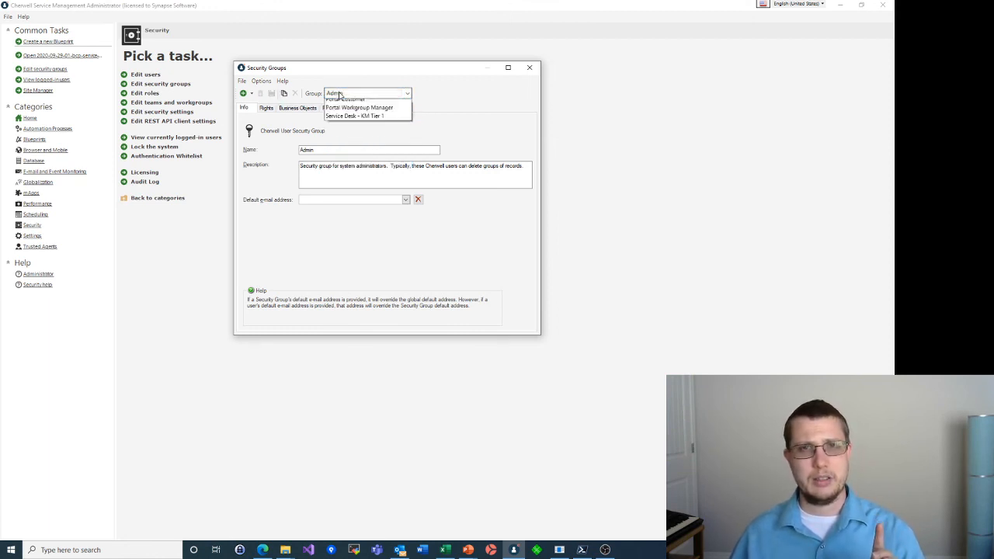
pyautogui.click(357, 137)
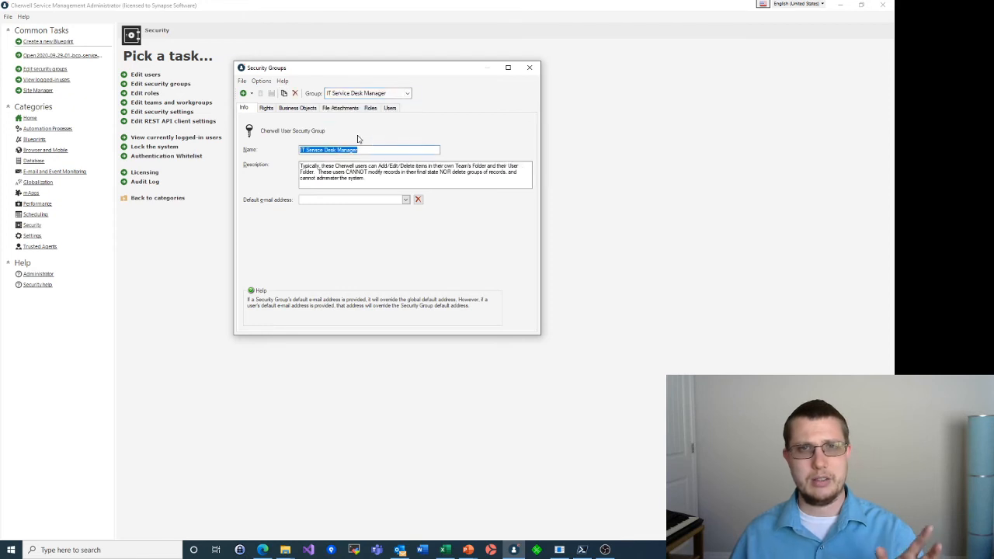
pyautogui.click(284, 93)
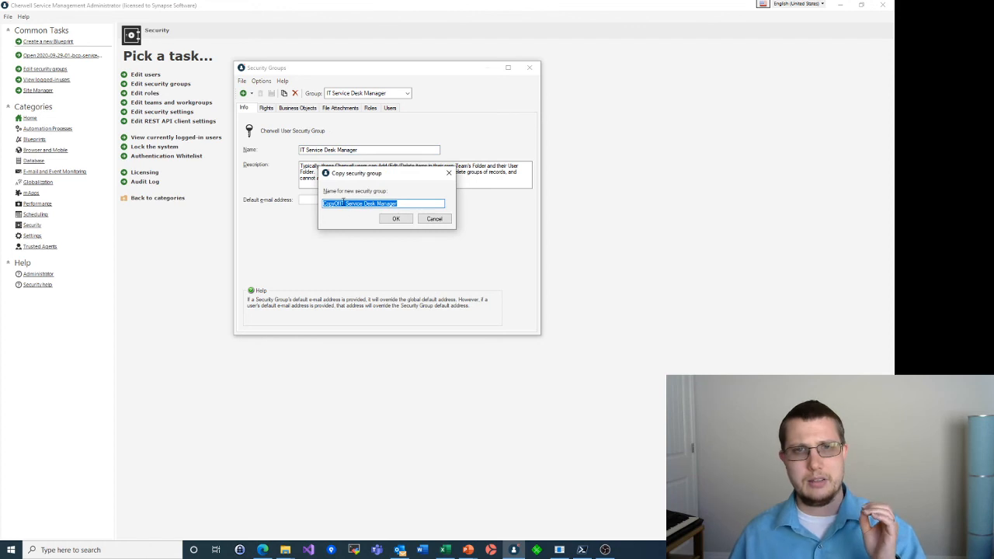
pyautogui.click(433, 218)
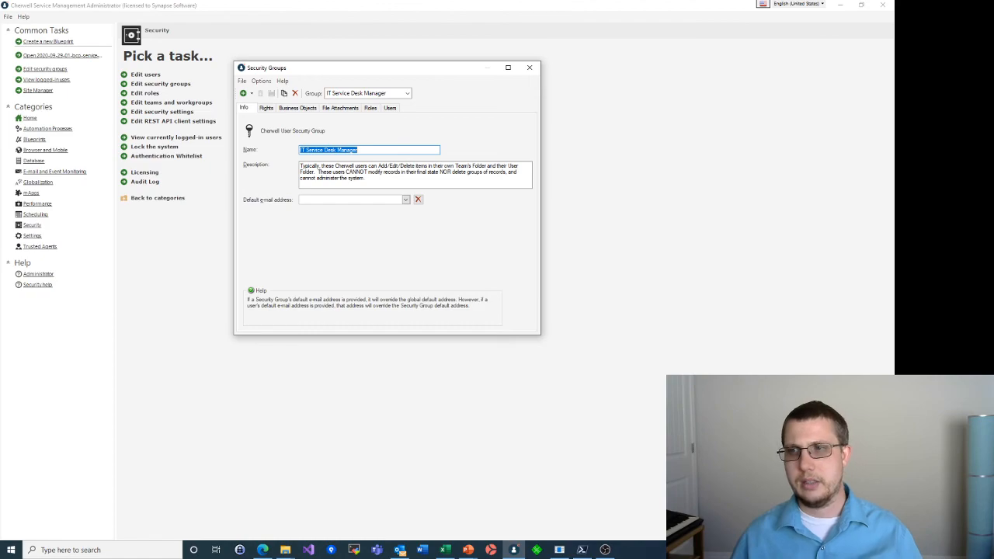
pyautogui.hotkey('alt', 'Tab')
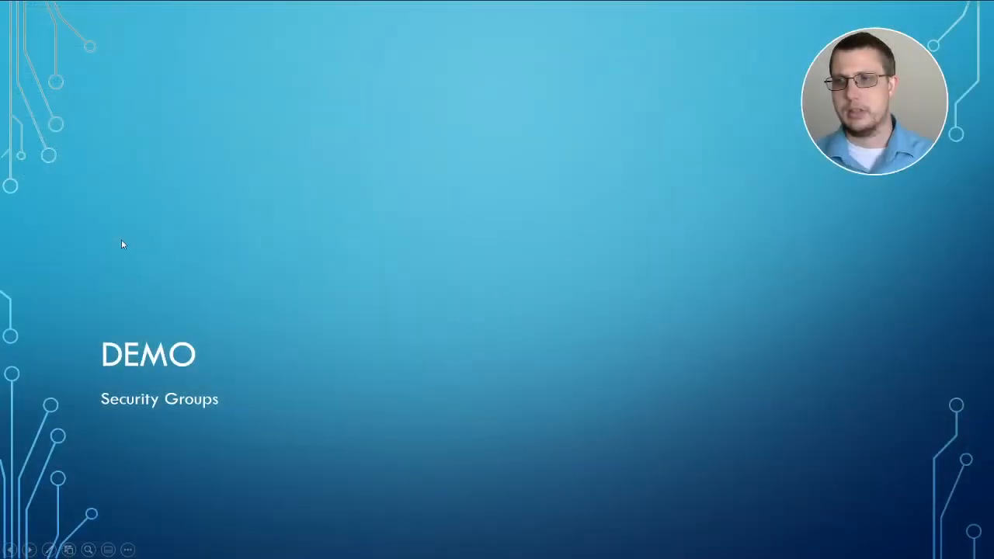